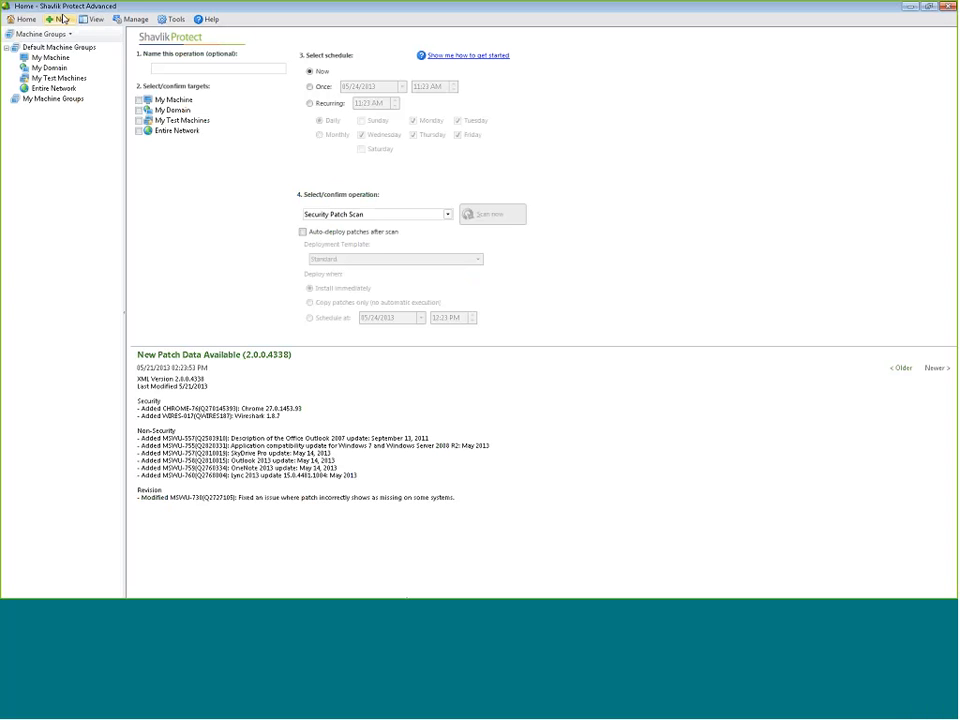
click(212, 21)
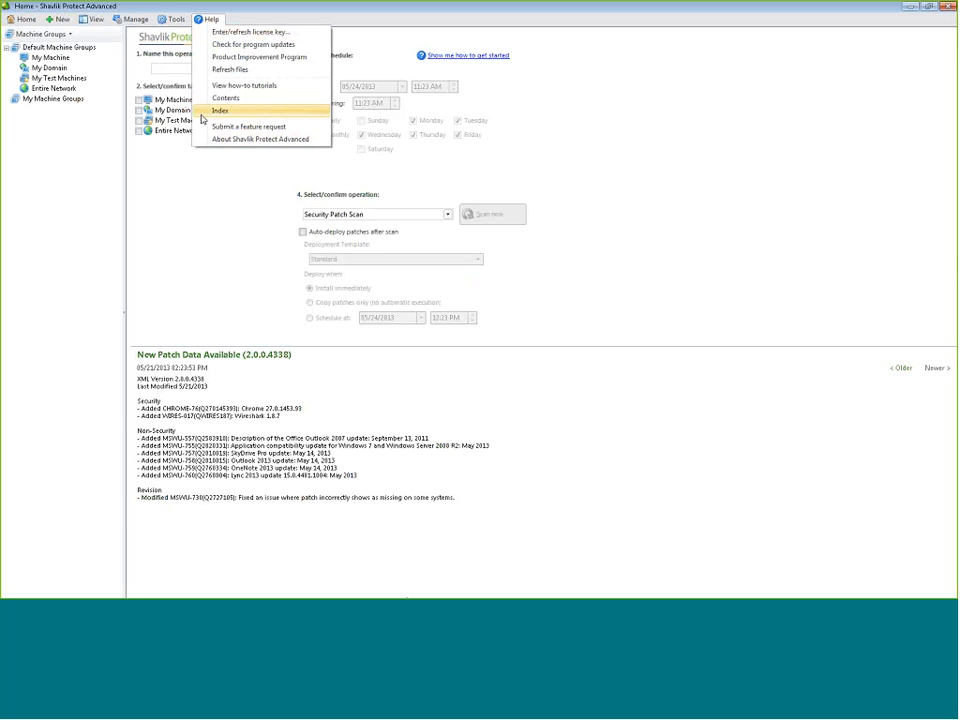
click(262, 57)
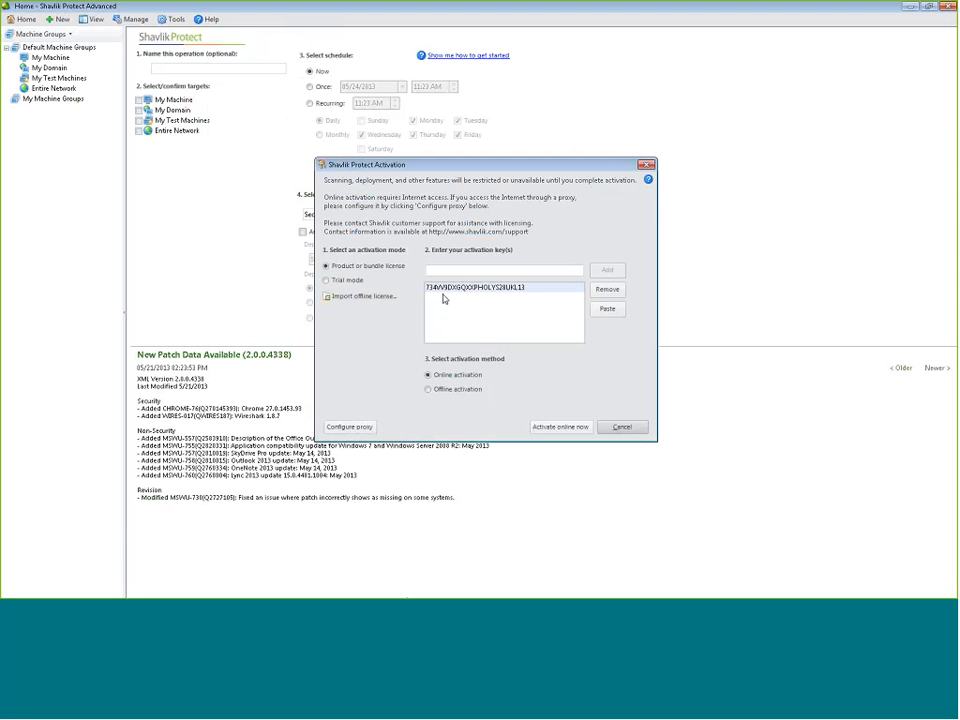
click(619, 427)
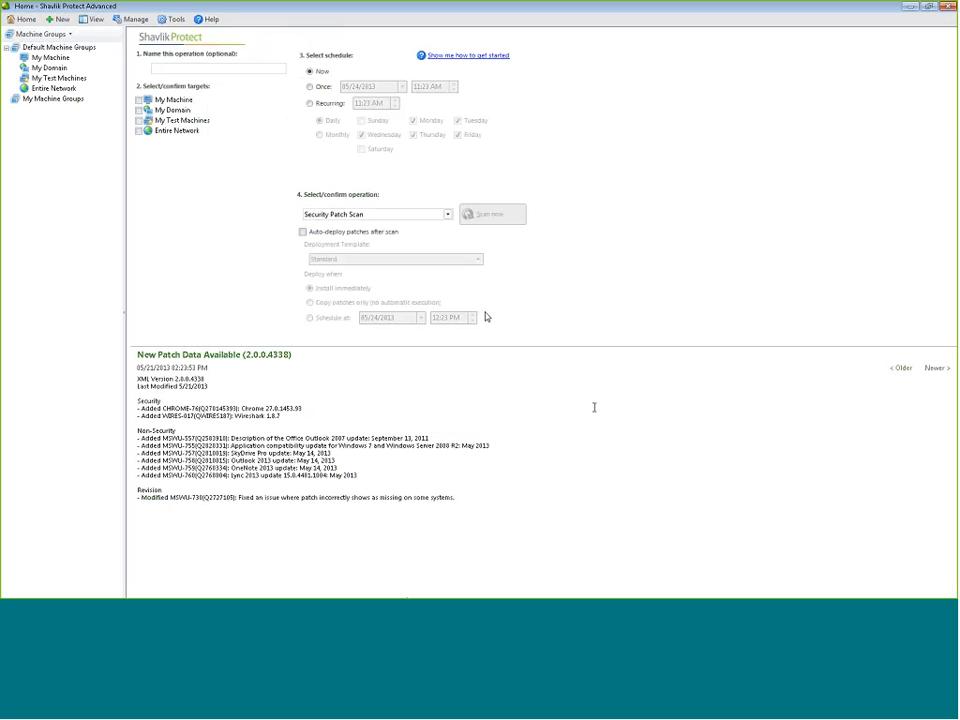
click(210, 19)
click(249, 139)
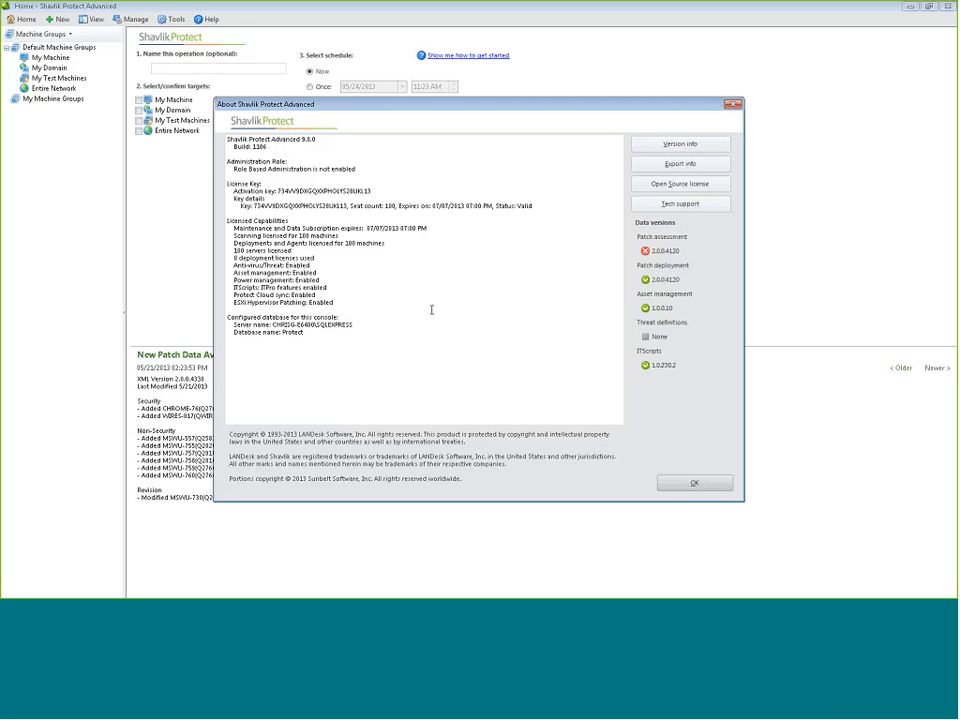
click(691, 485)
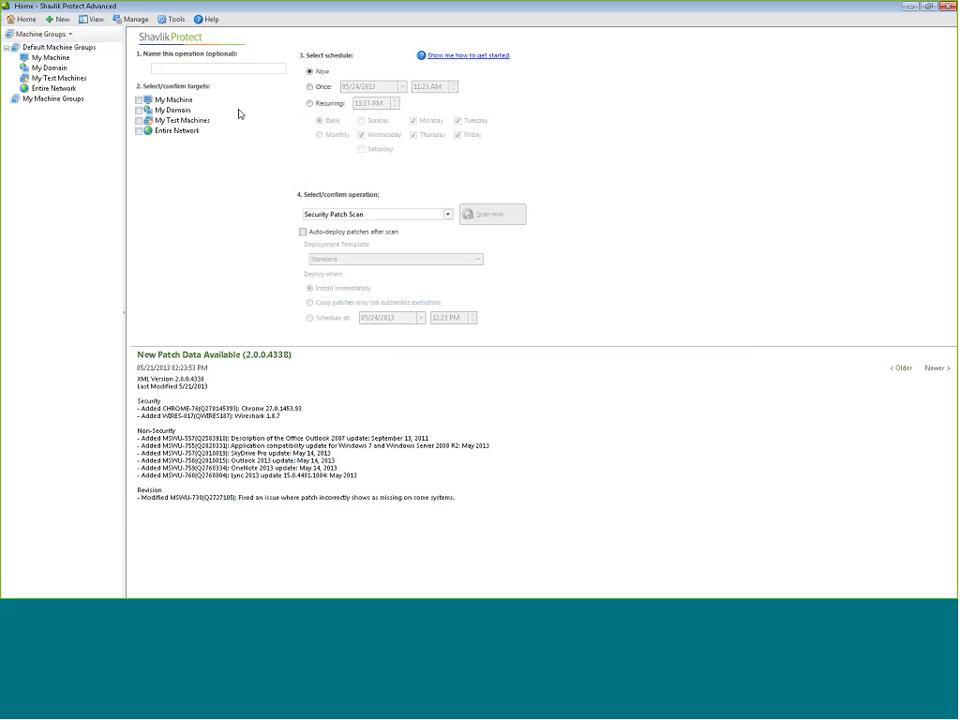
Target My Machine with a Security Patch Scan
click(139, 100)
click(308, 215)
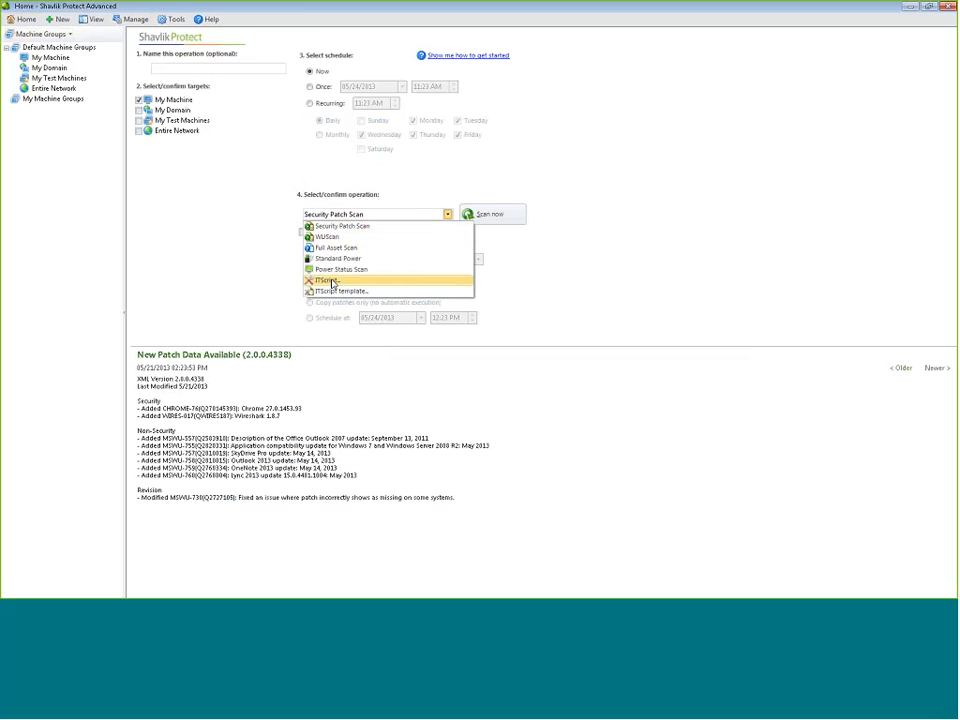
click(240, 238)
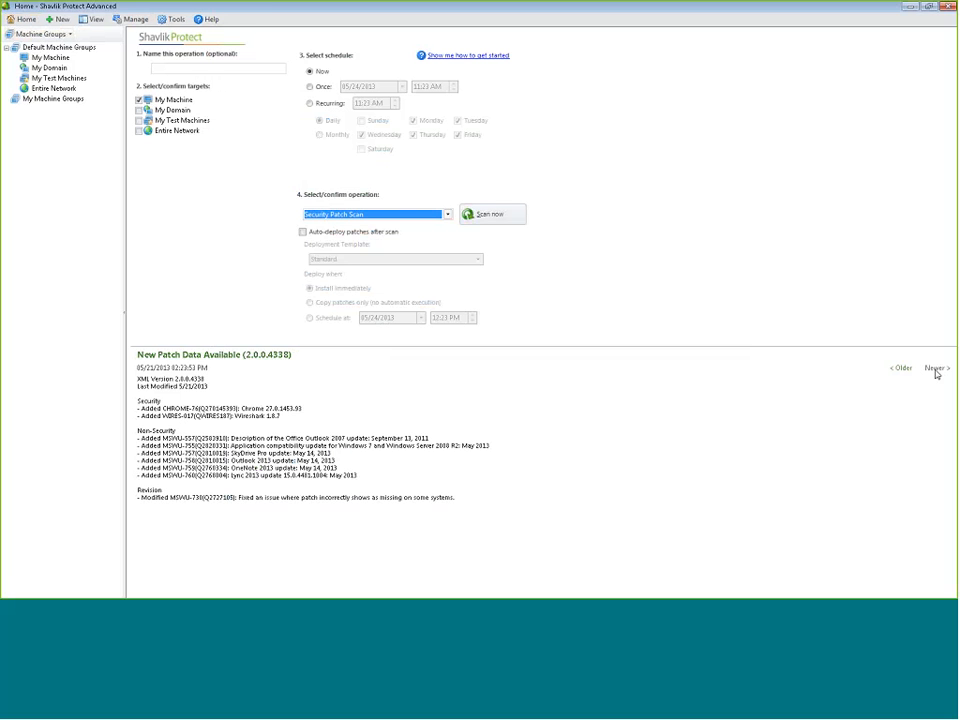
Page back to the older 2.0.0.4310 patch data notes, then forward to the latest 2.0.0.4338
click(903, 368)
click(903, 368)
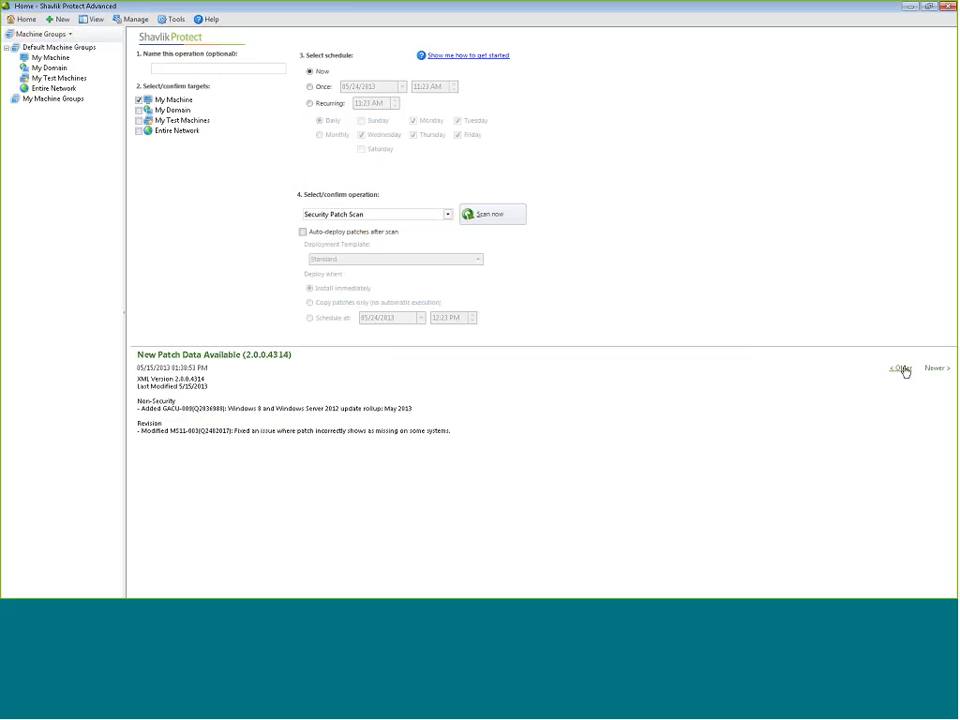
click(903, 368)
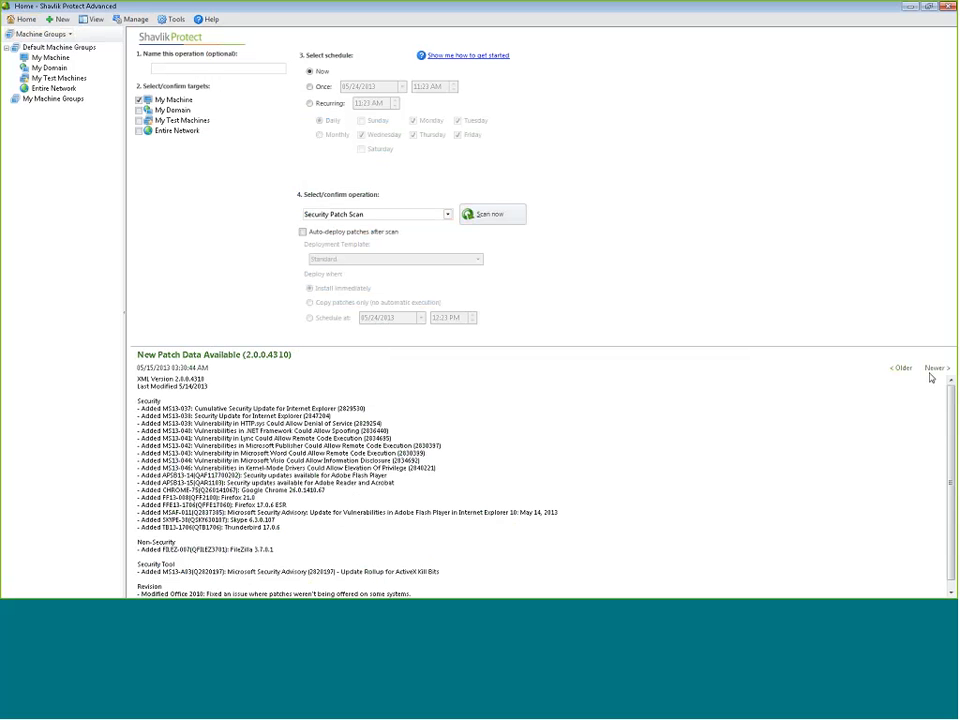
click(935, 370)
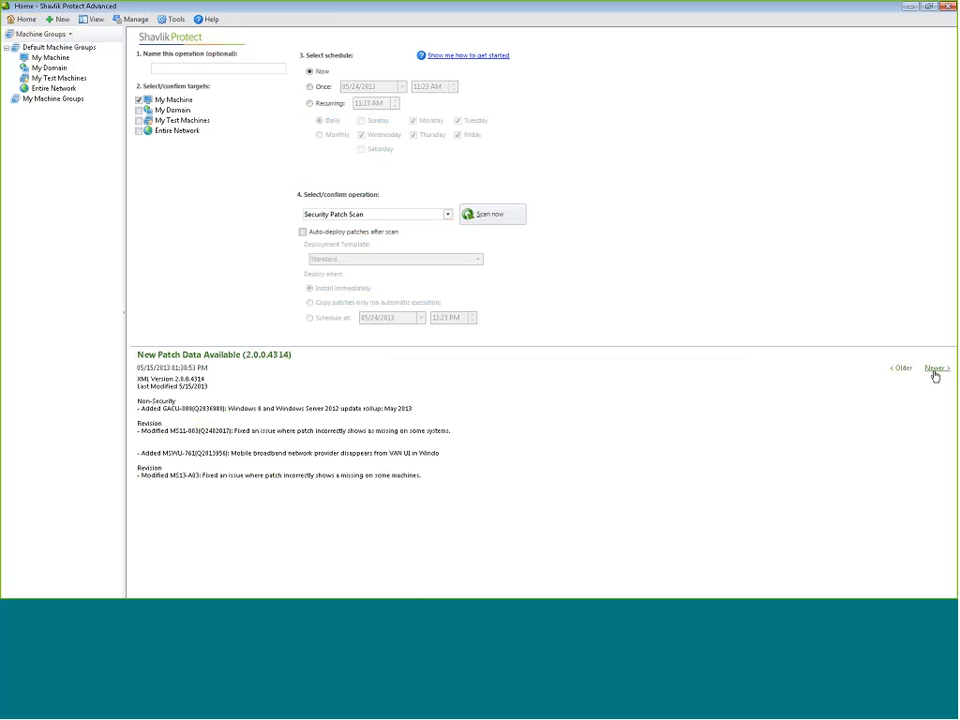
click(935, 370)
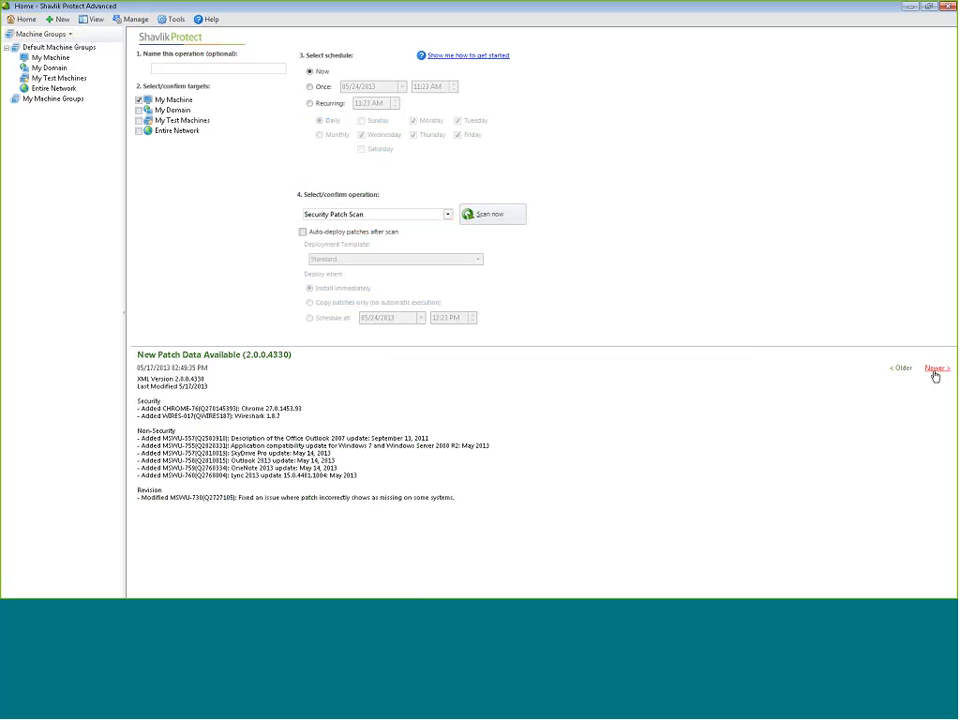
click(47, 38)
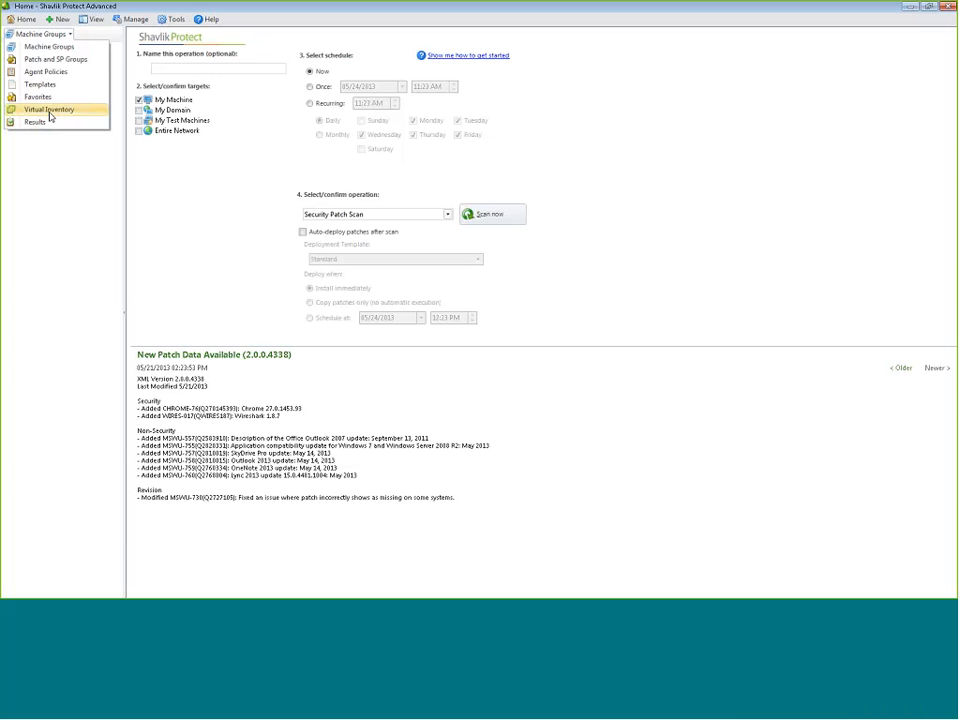
click(46, 46)
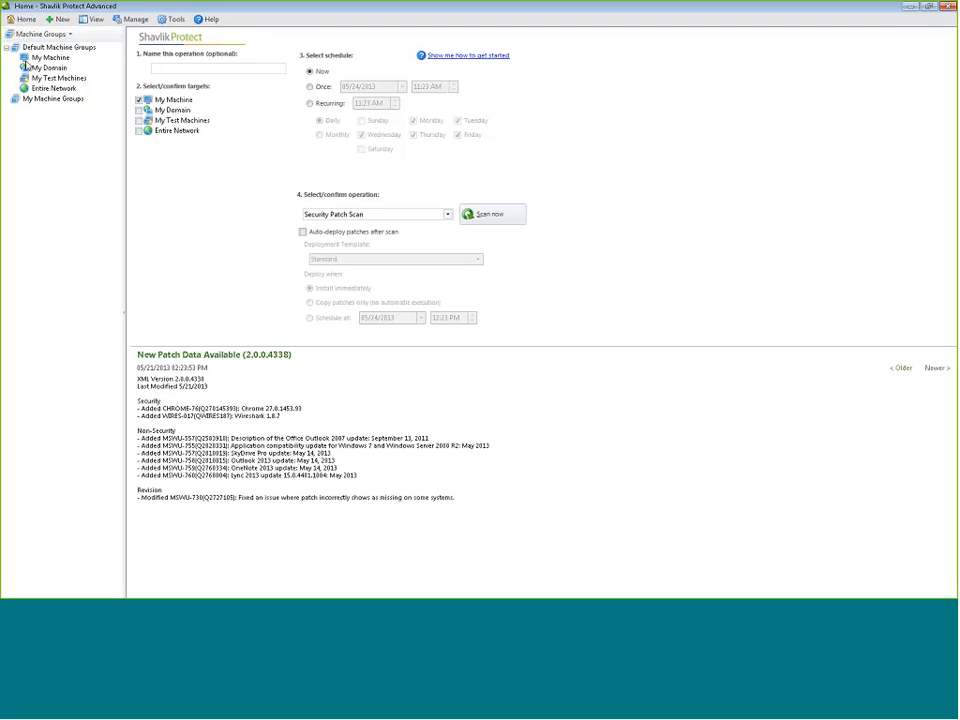
click(57, 22)
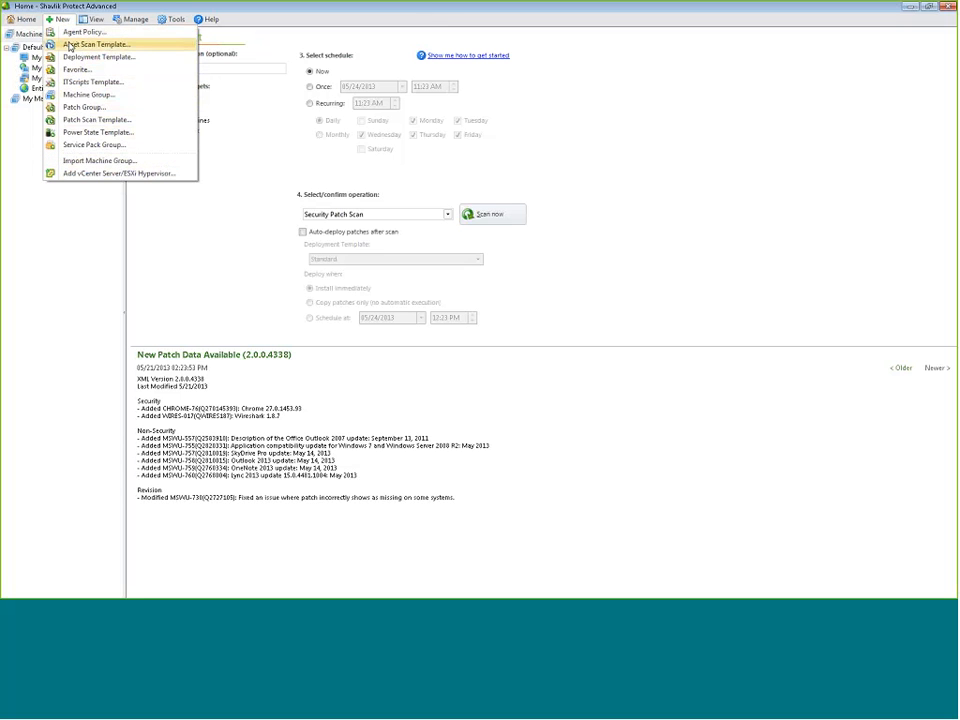
key(Escape)
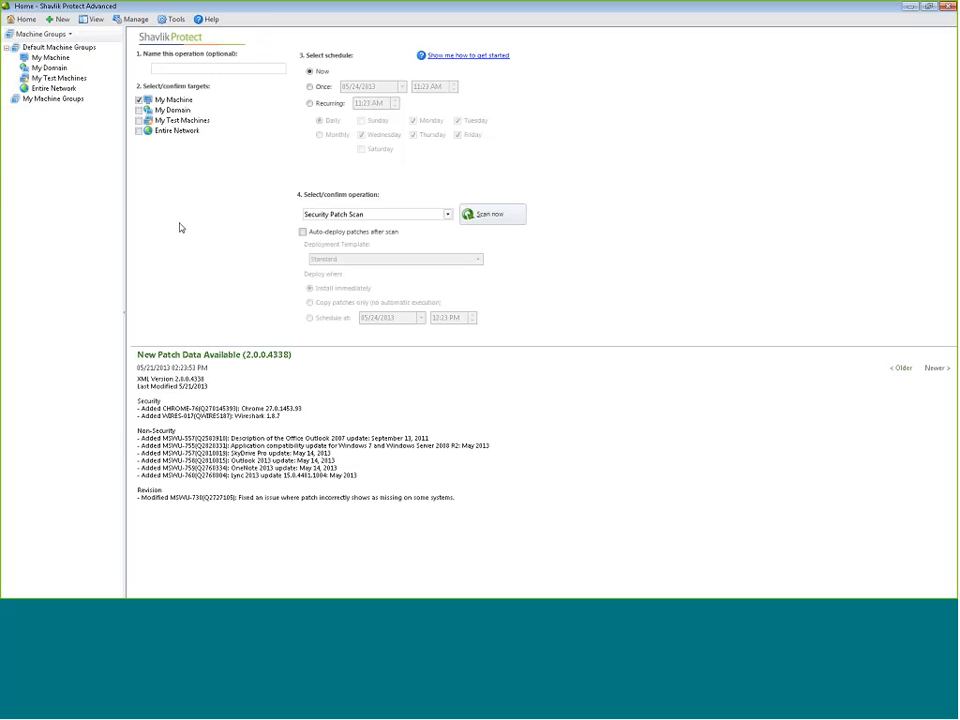
Show the Templates tree in the left pane, start a new Machine Group, then cancel it
click(42, 35)
click(40, 84)
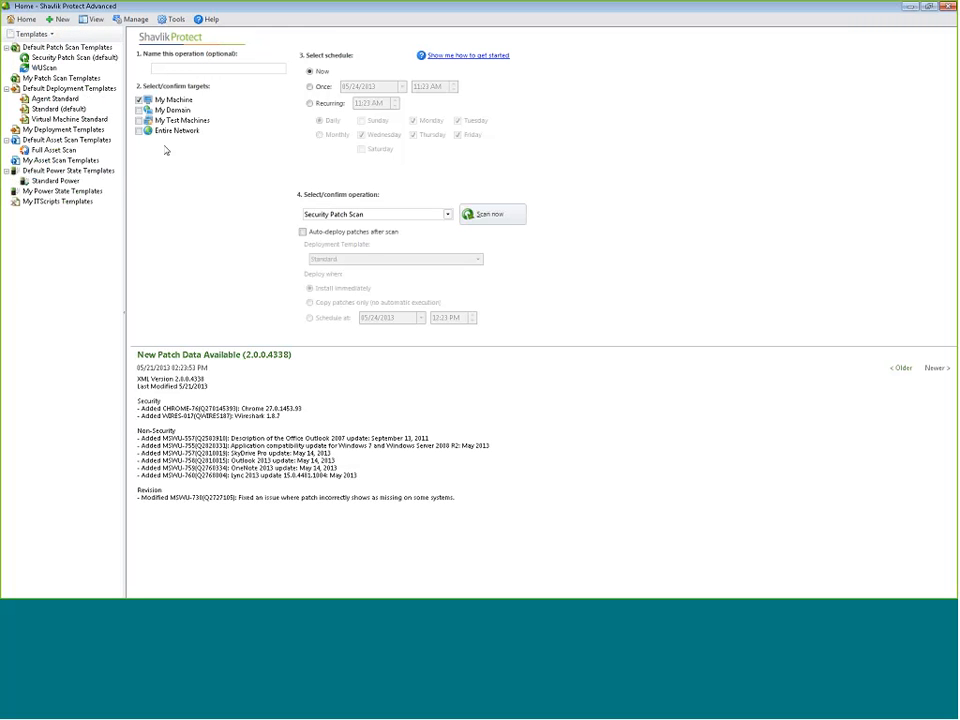
click(62, 20)
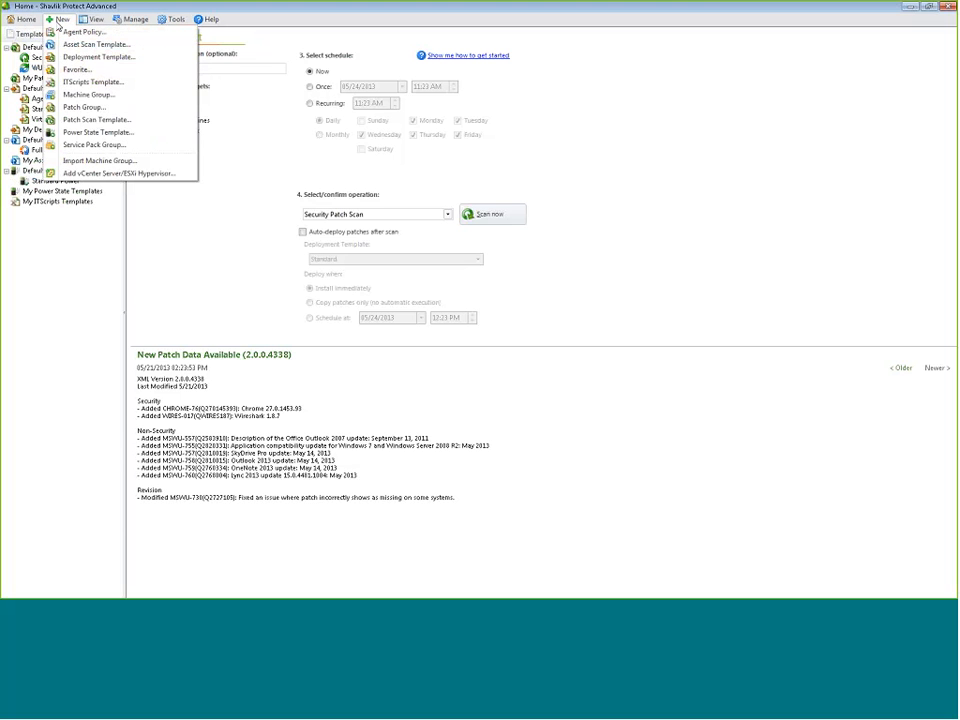
click(88, 94)
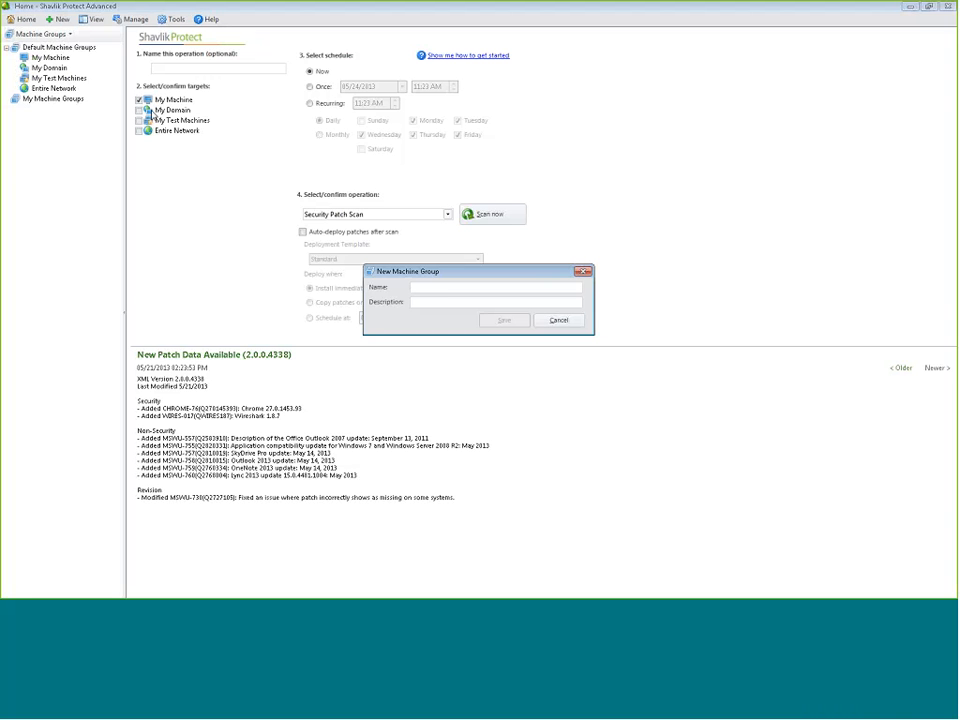
click(91, 24)
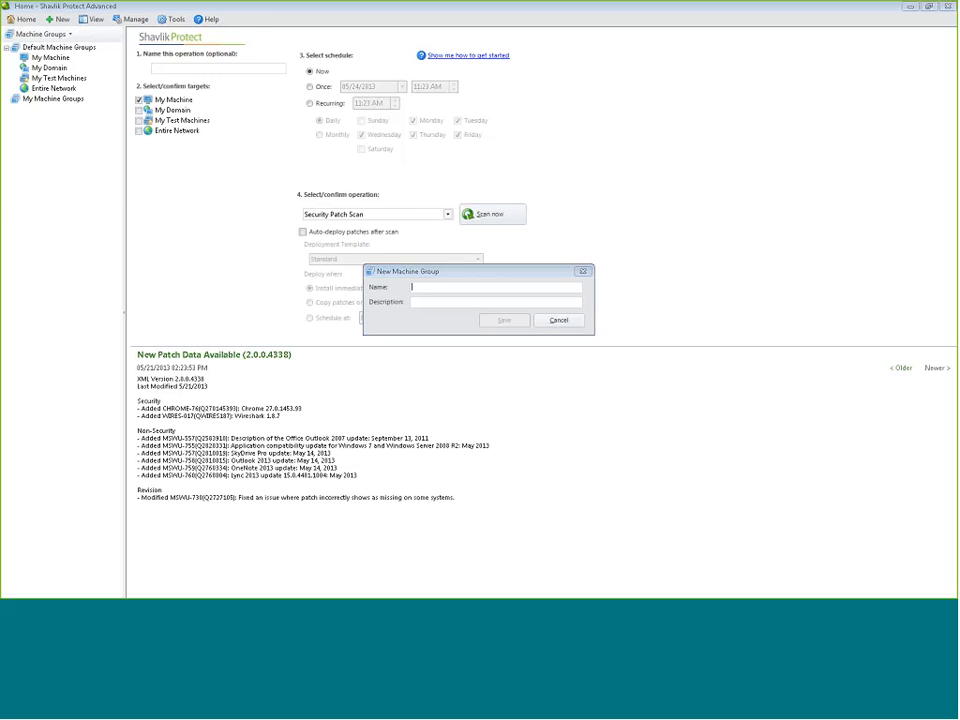
click(557, 320)
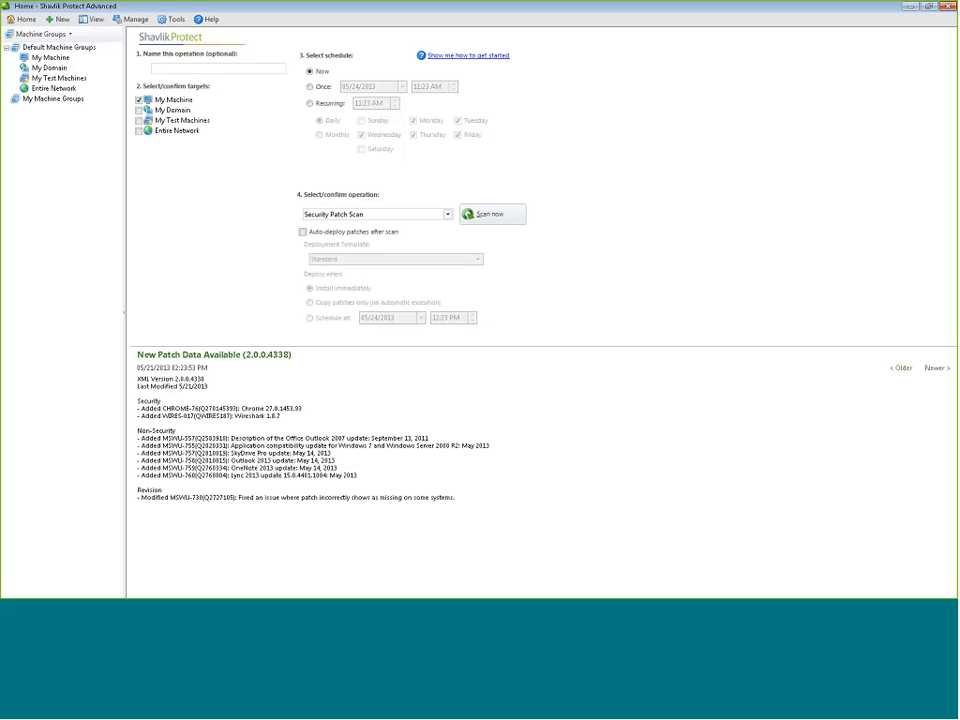
click(93, 20)
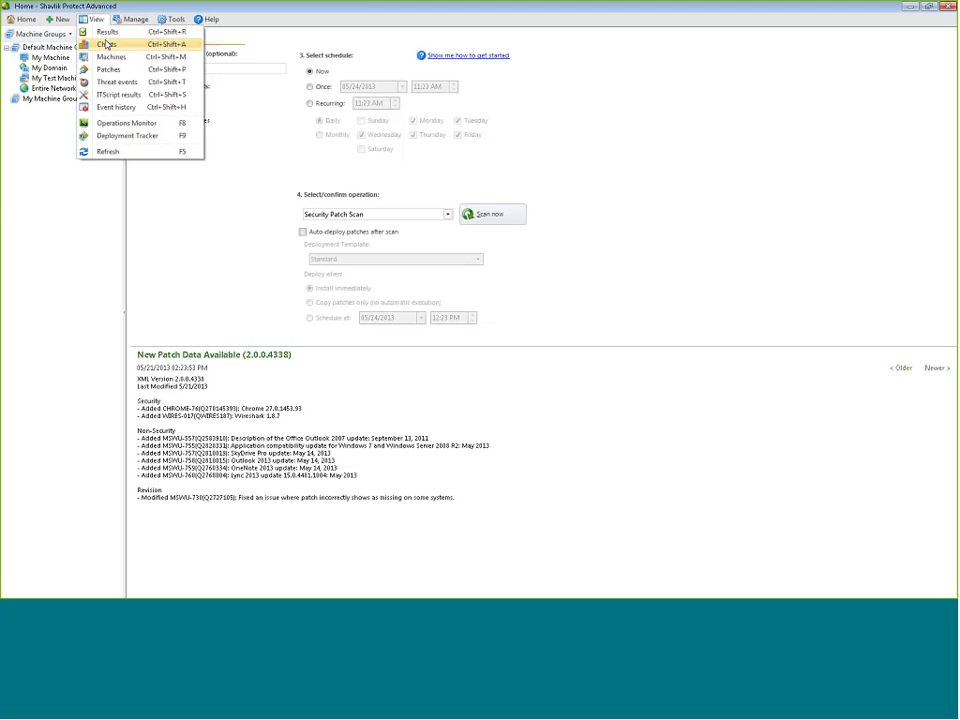
Switch to the Charts view with Top 10 Missing Patches and Top 10 Vulnerable Machines
click(119, 46)
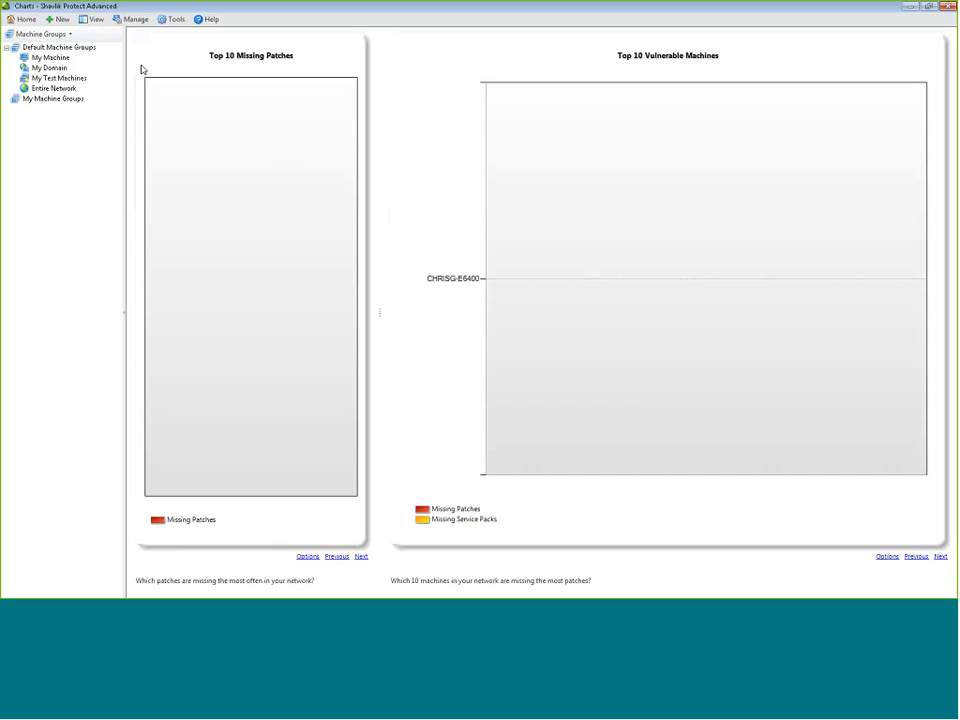
click(93, 19)
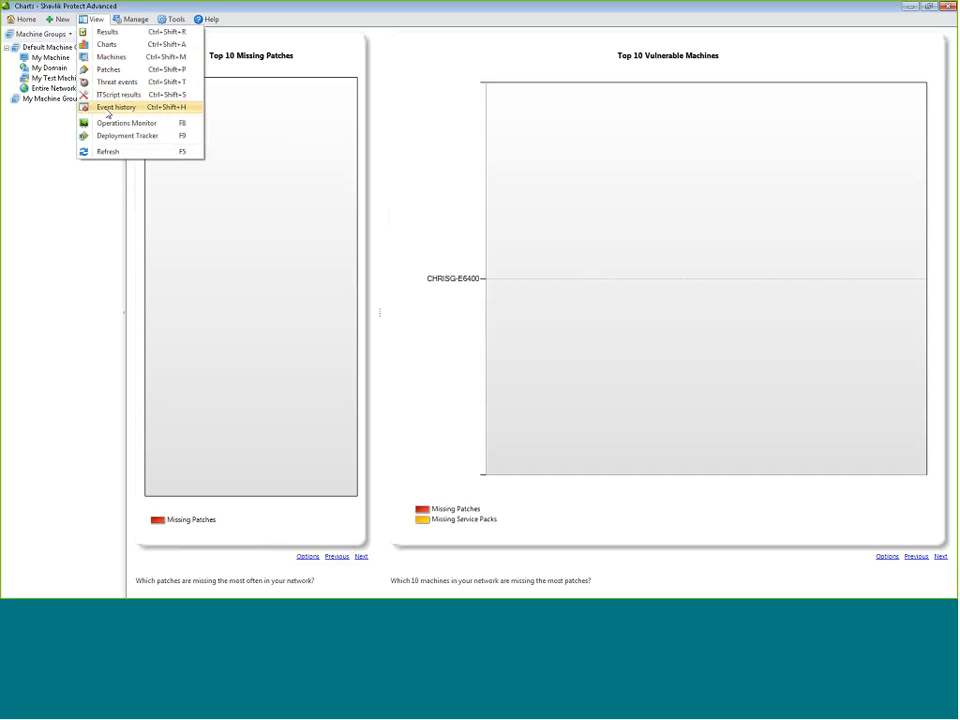
Switch to the Event History view listing all past console events
click(111, 108)
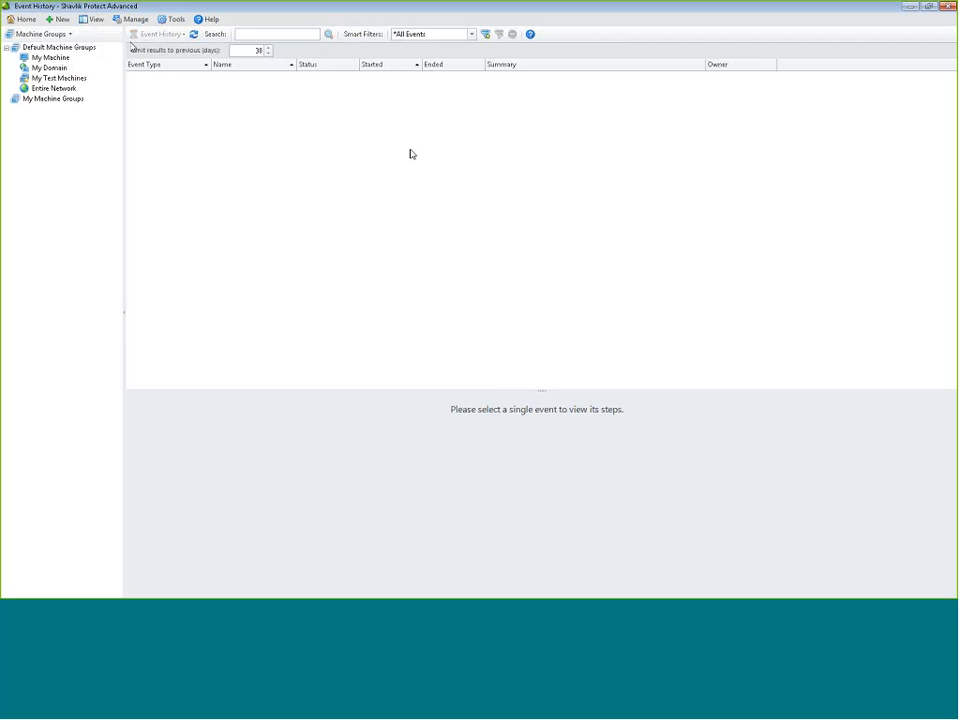
click(94, 20)
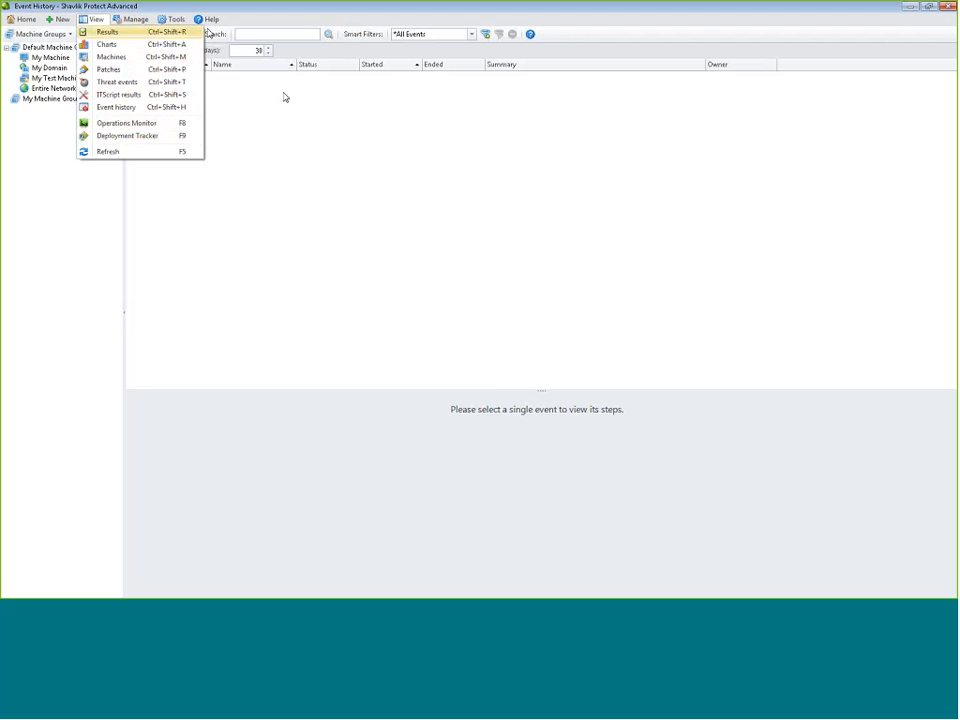
mouse_move(137, 20)
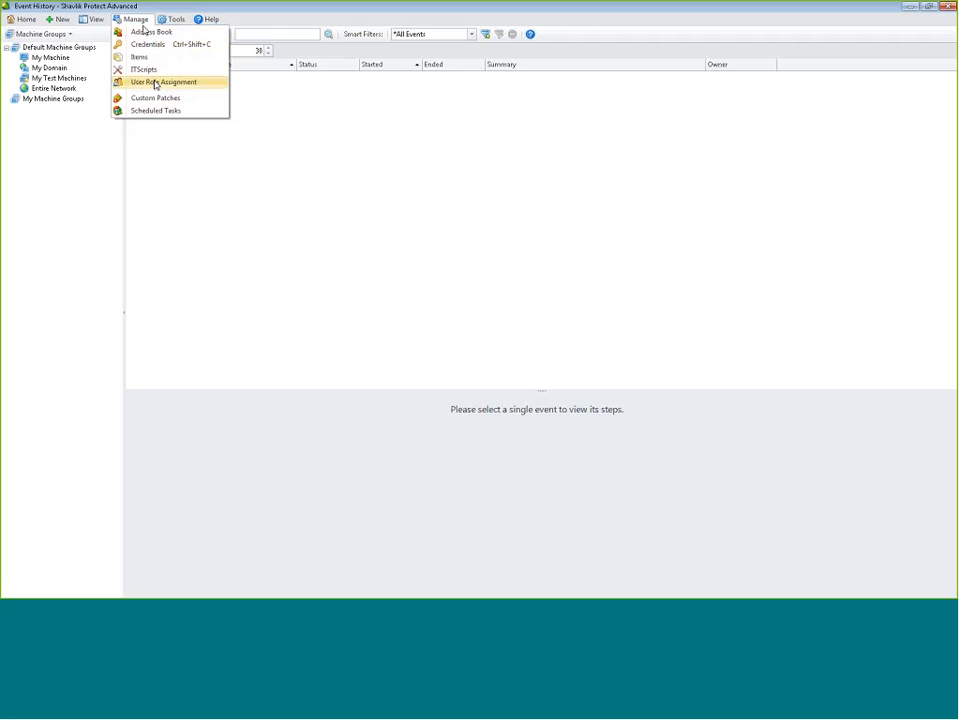
Open the Tools menu to see the console's options and operations
click(174, 19)
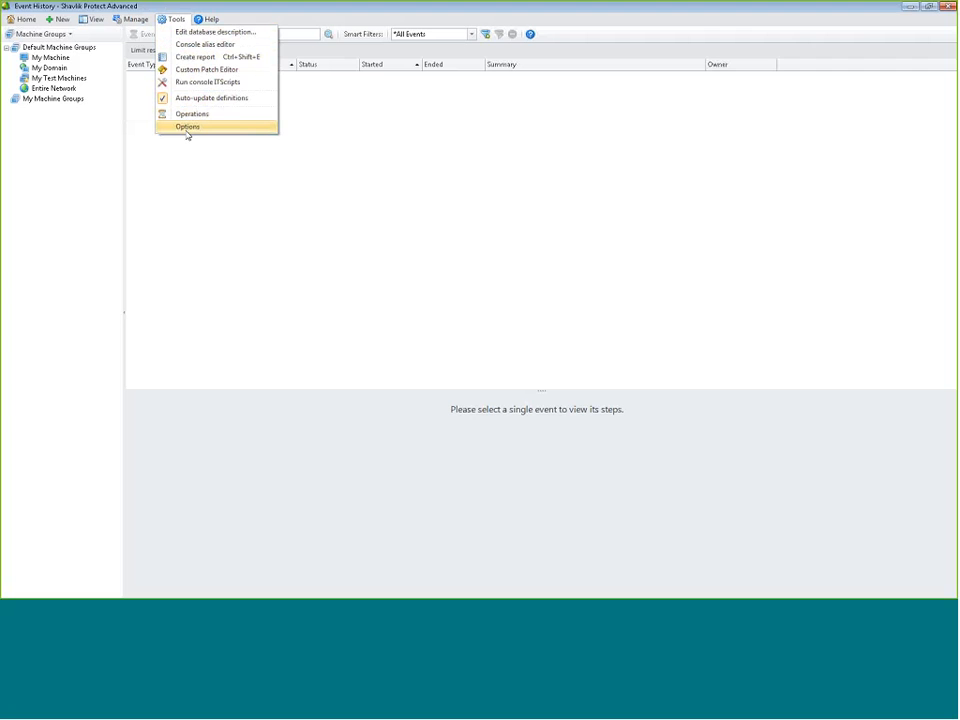
click(186, 131)
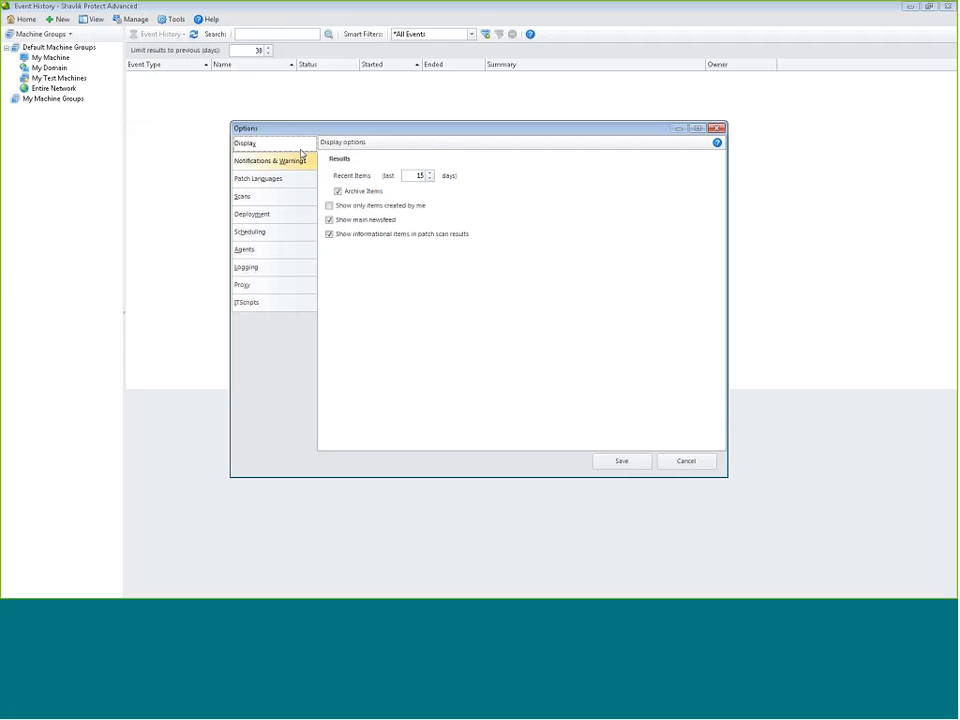
click(252, 268)
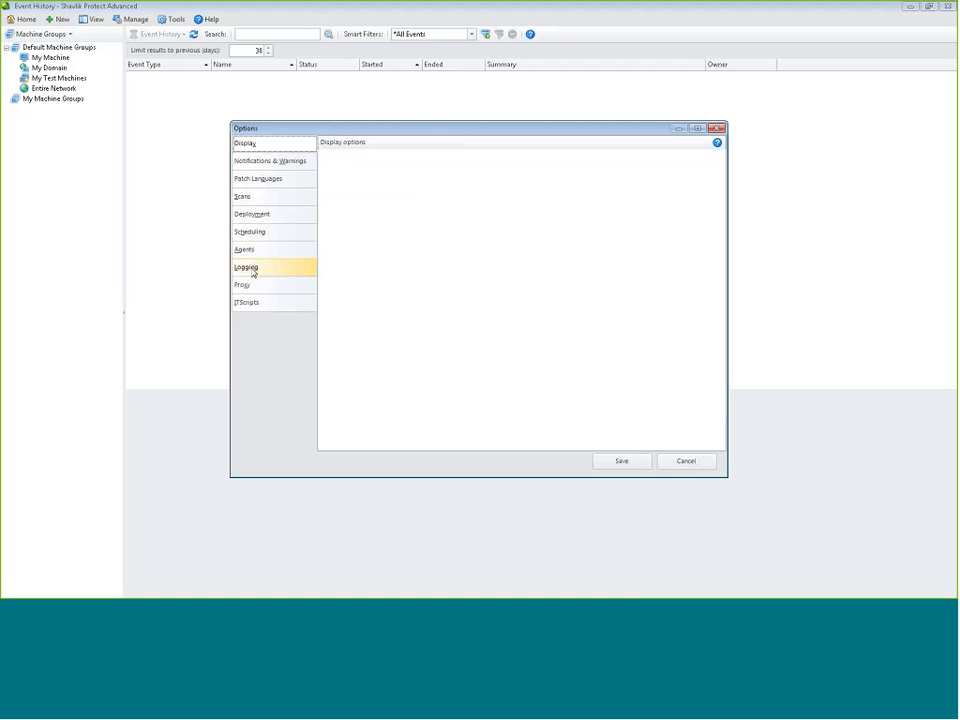
click(264, 286)
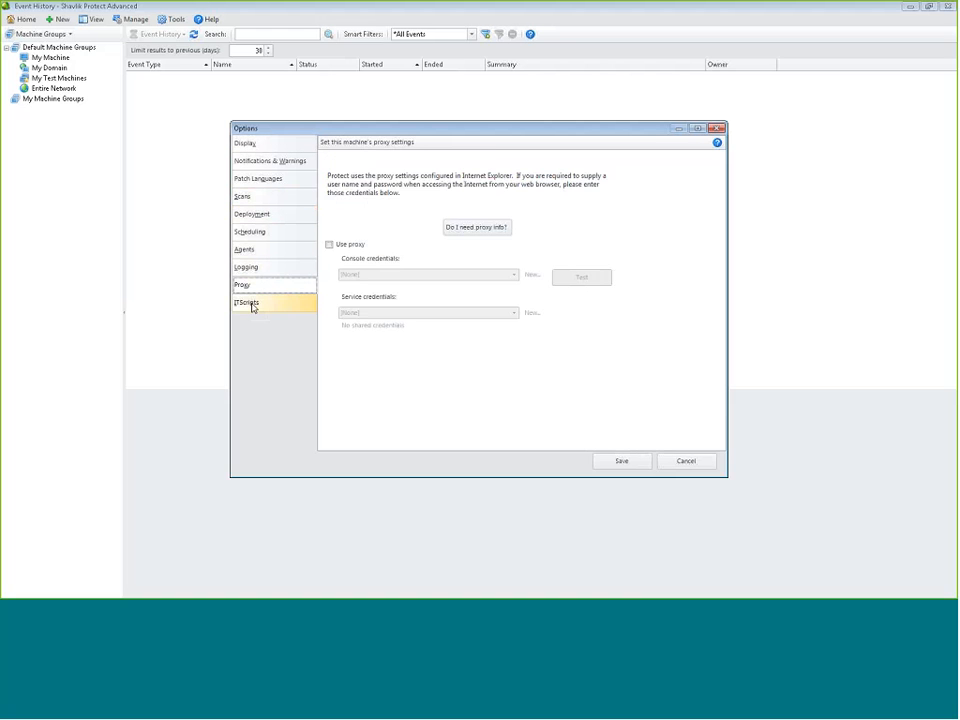
click(252, 303)
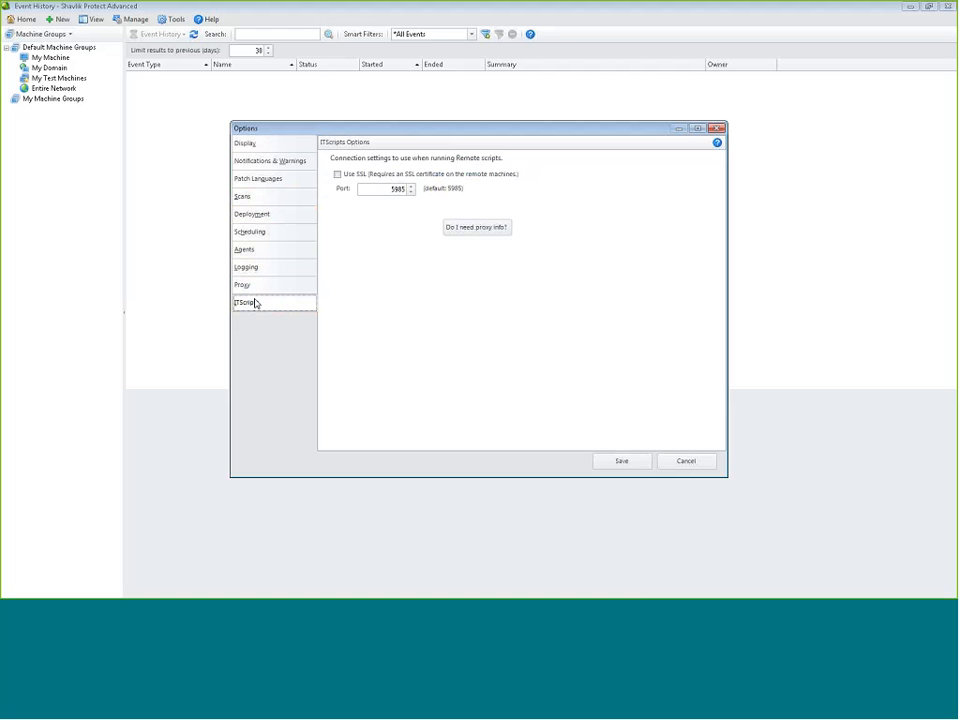
click(259, 236)
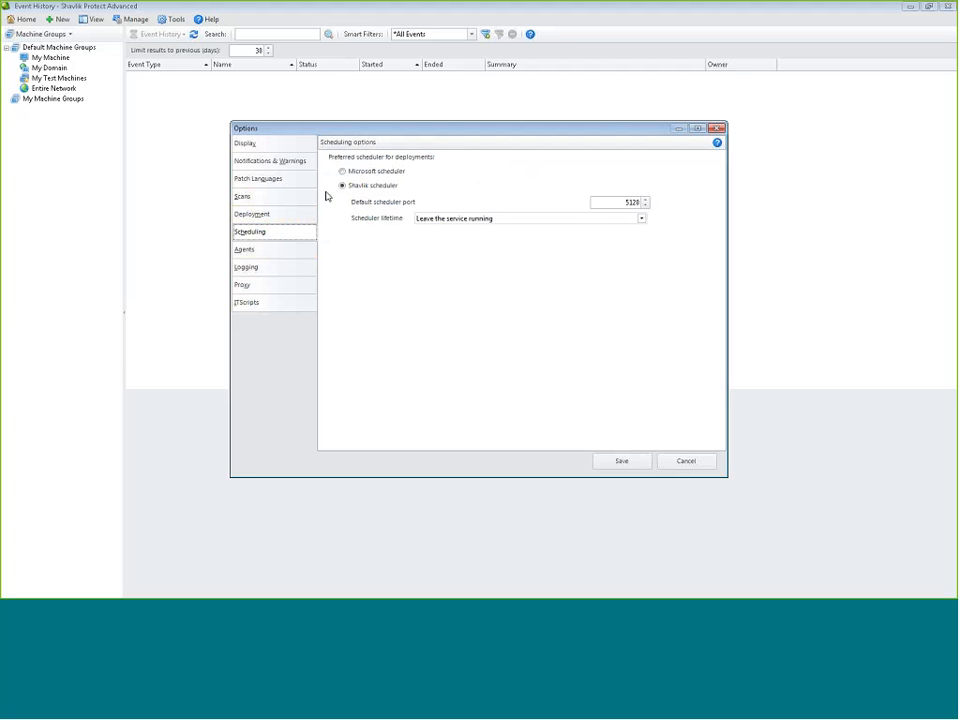
click(295, 196)
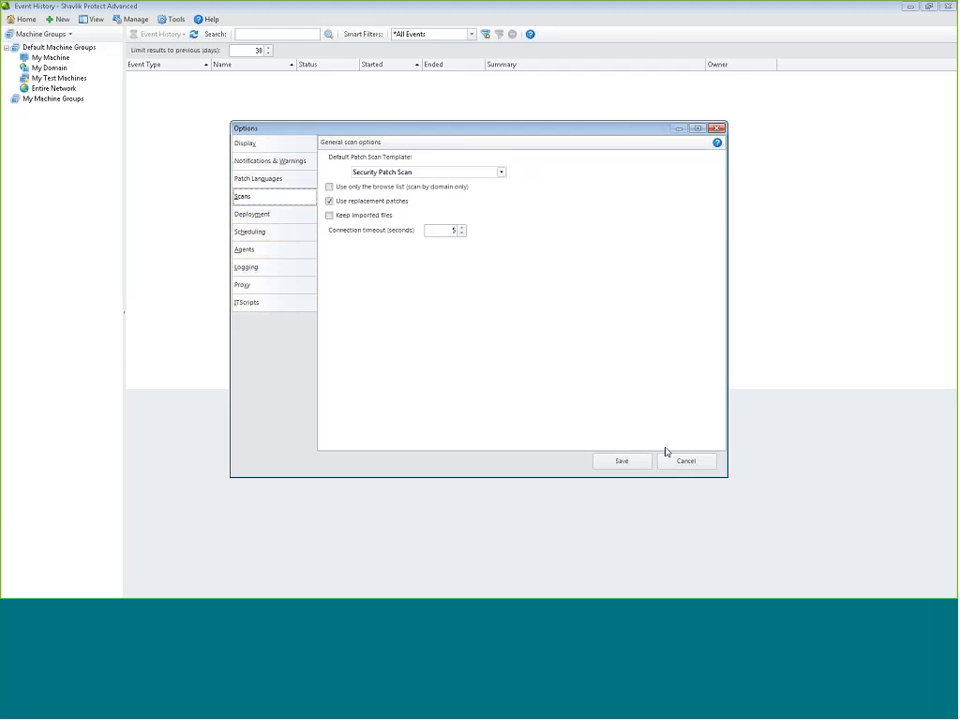
click(701, 462)
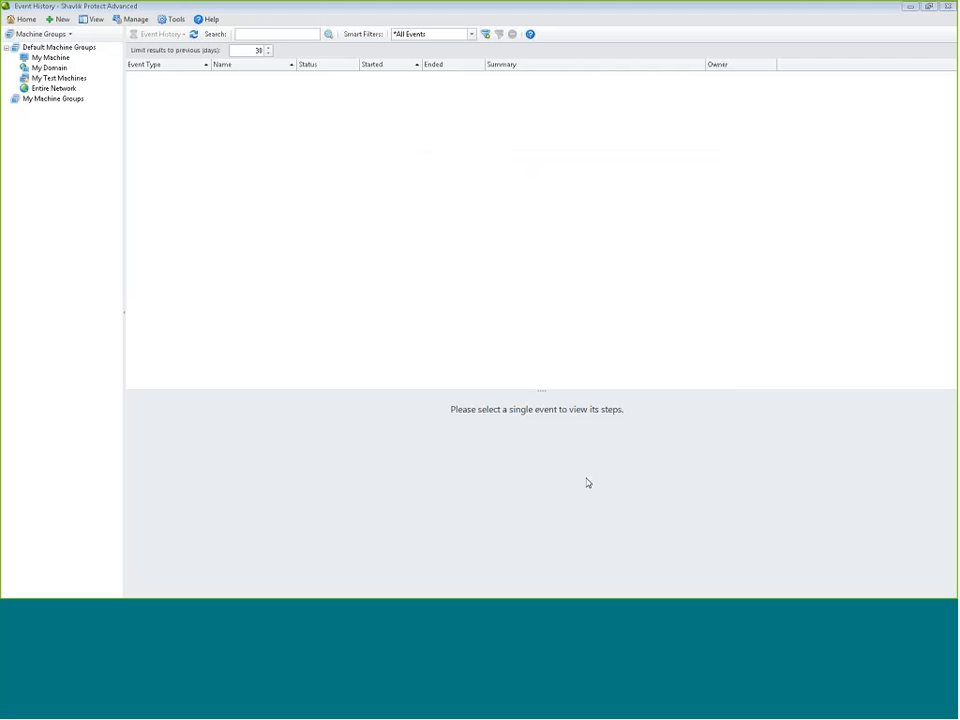
In Tools > Operations, check the download types and keep Core engines/definitions
click(172, 19)
click(190, 113)
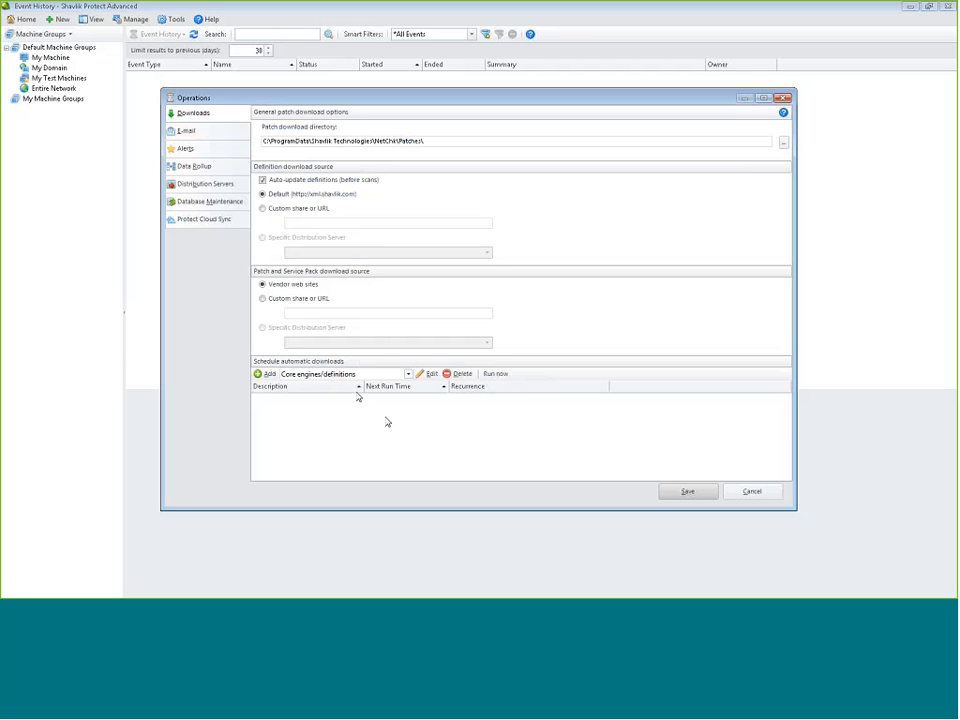
click(408, 373)
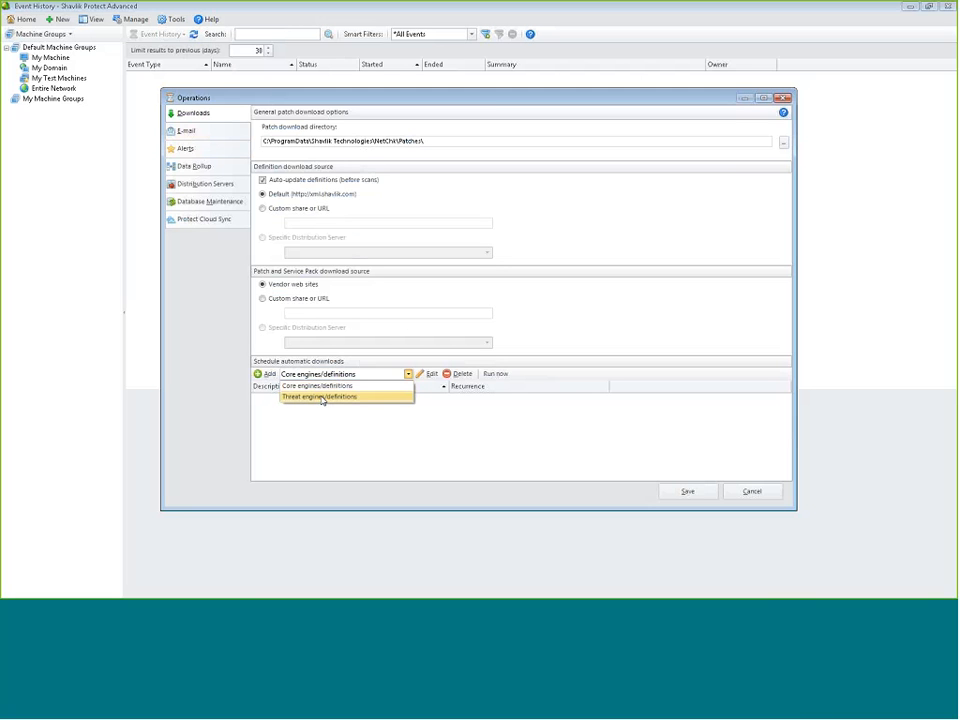
click(318, 386)
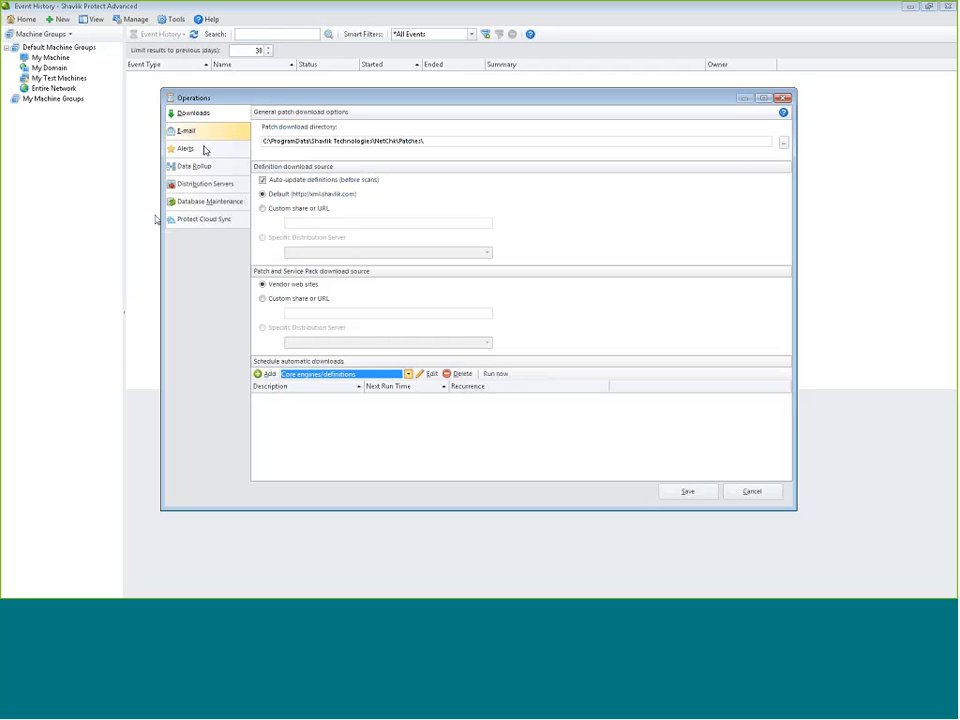
Browse Alerts, Data Rollup, Distribution servers and Database maintenance, ending at Protect Cloud Sync
click(185, 150)
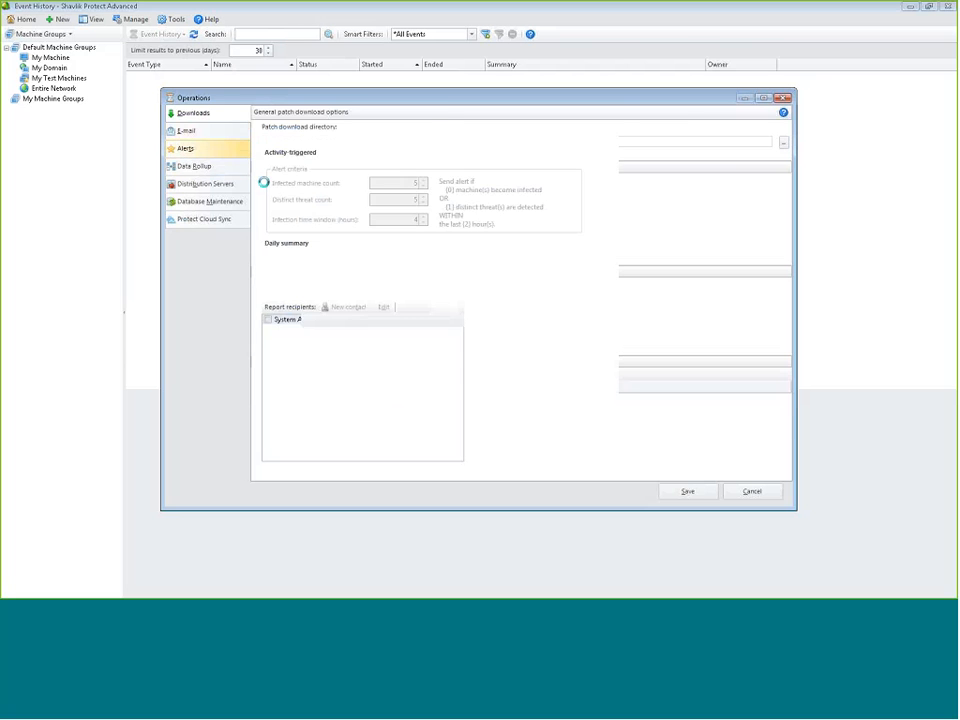
click(193, 166)
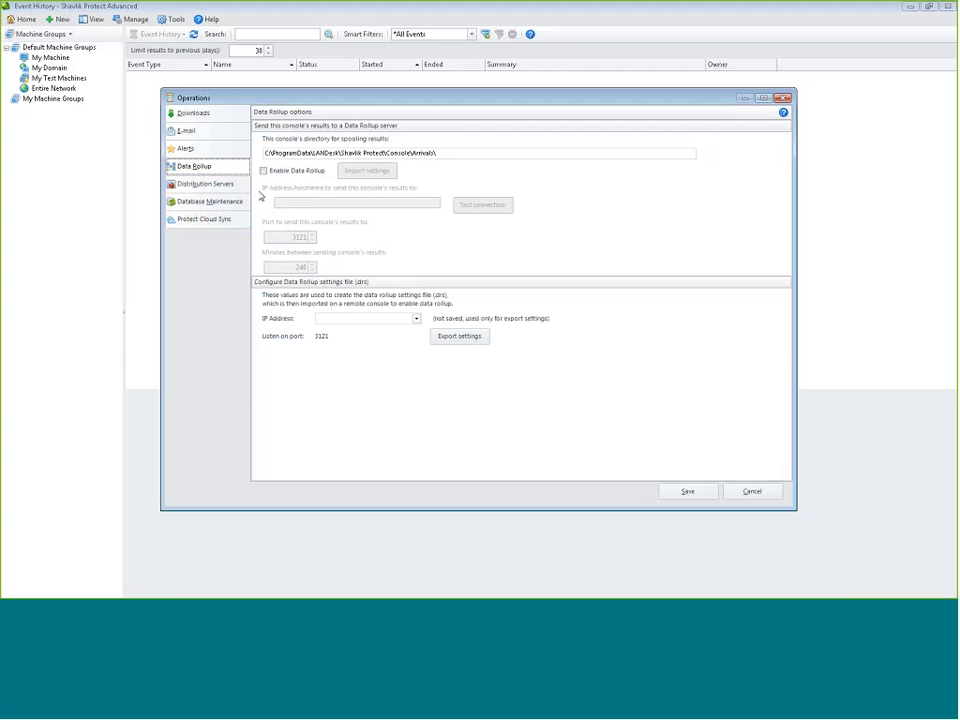
click(205, 185)
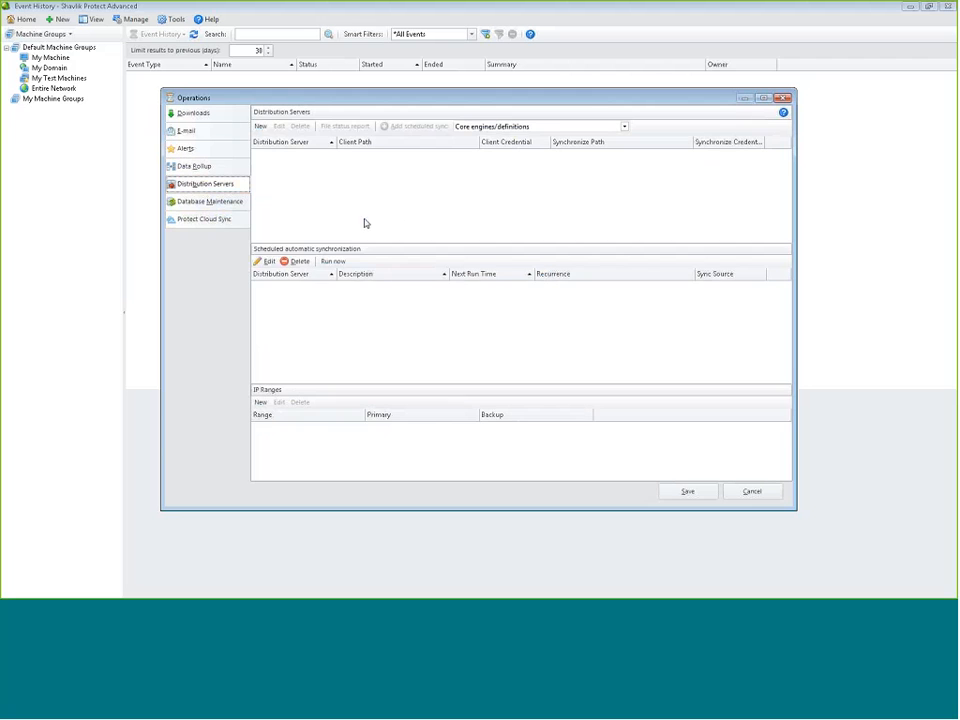
click(215, 205)
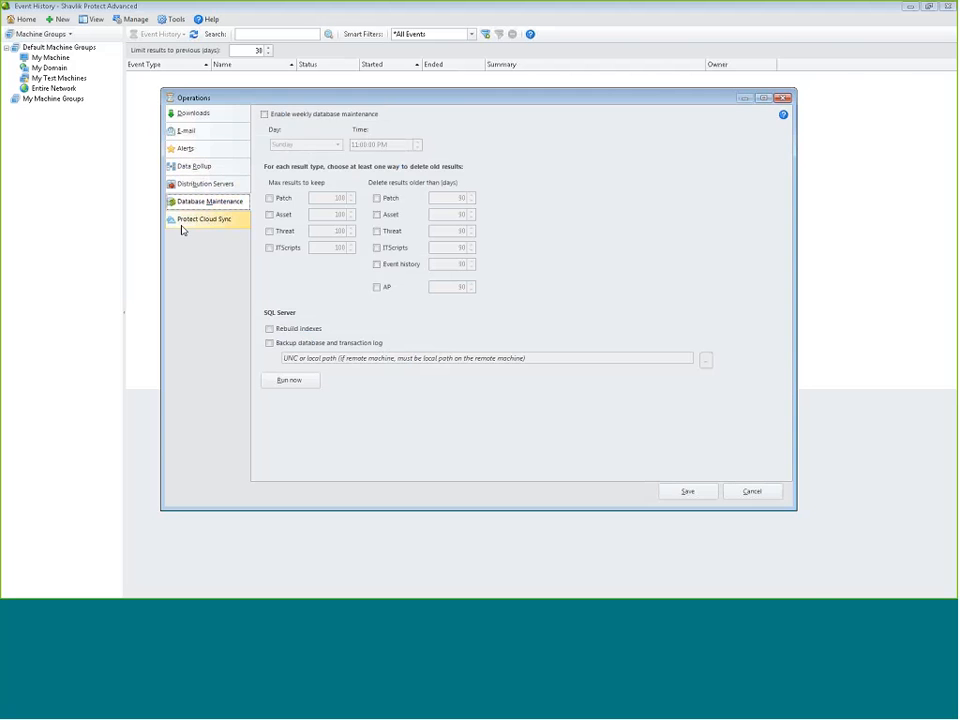
click(183, 226)
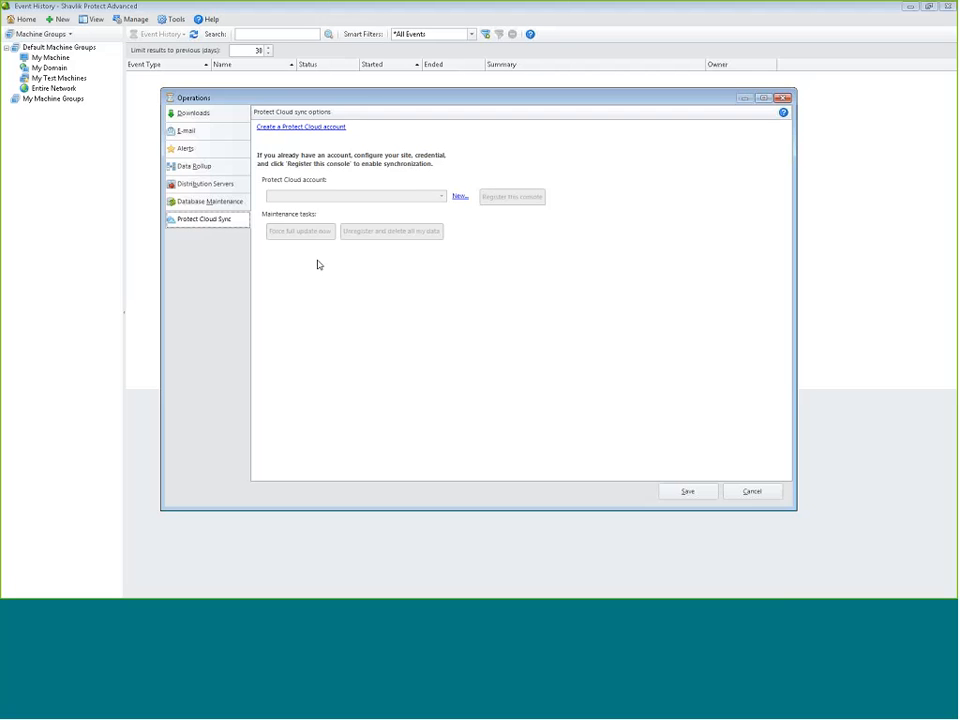
Cancel the Operations settings and switch the side panel to the Templates tree
click(750, 490)
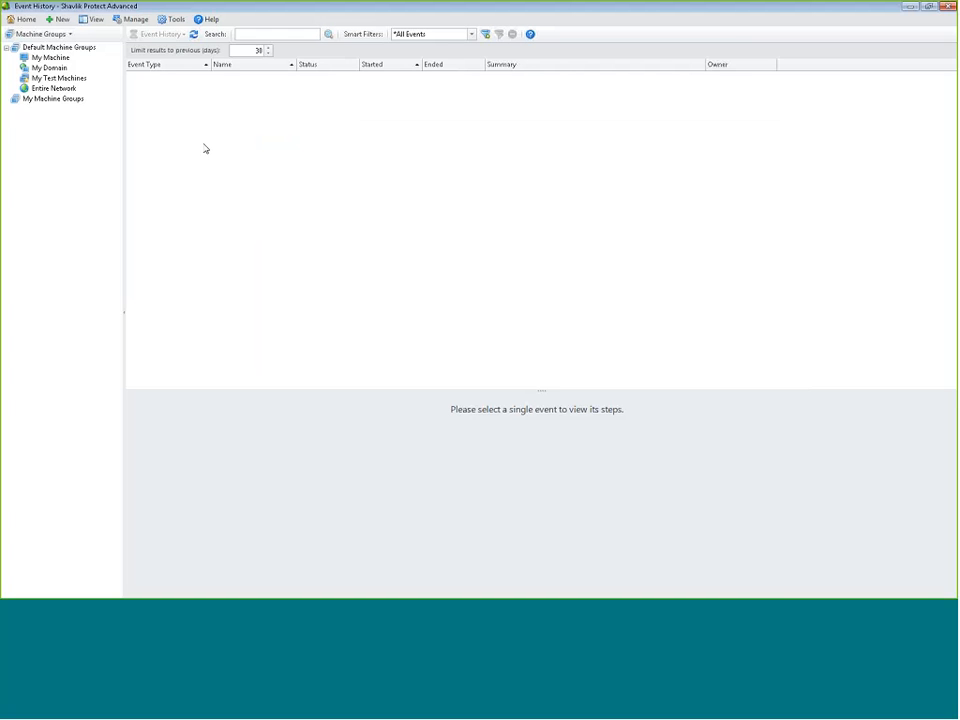
click(40, 36)
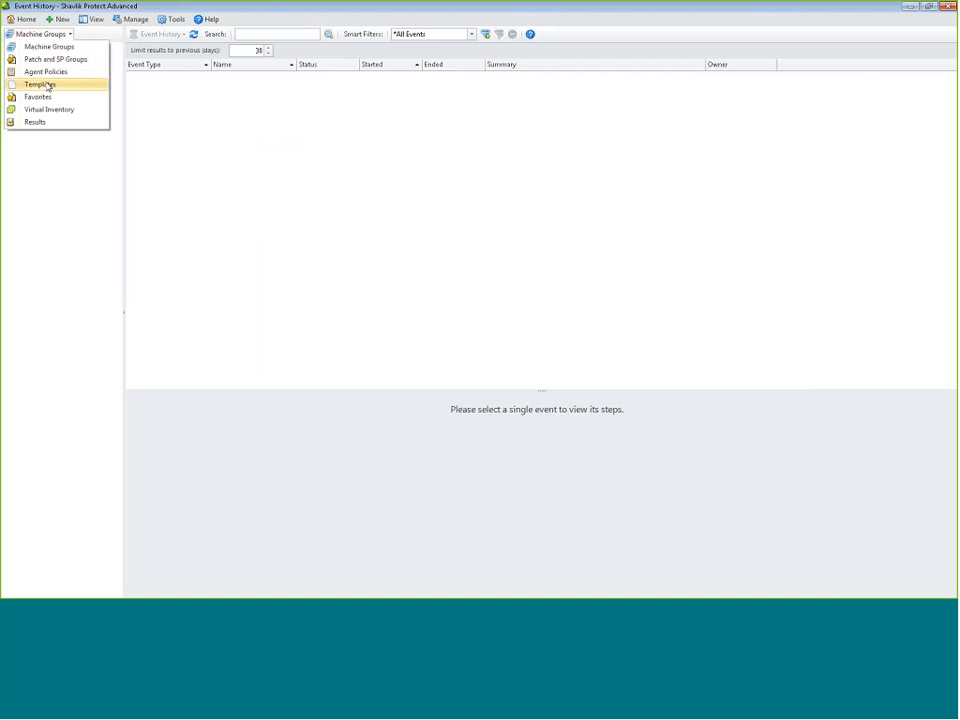
click(46, 85)
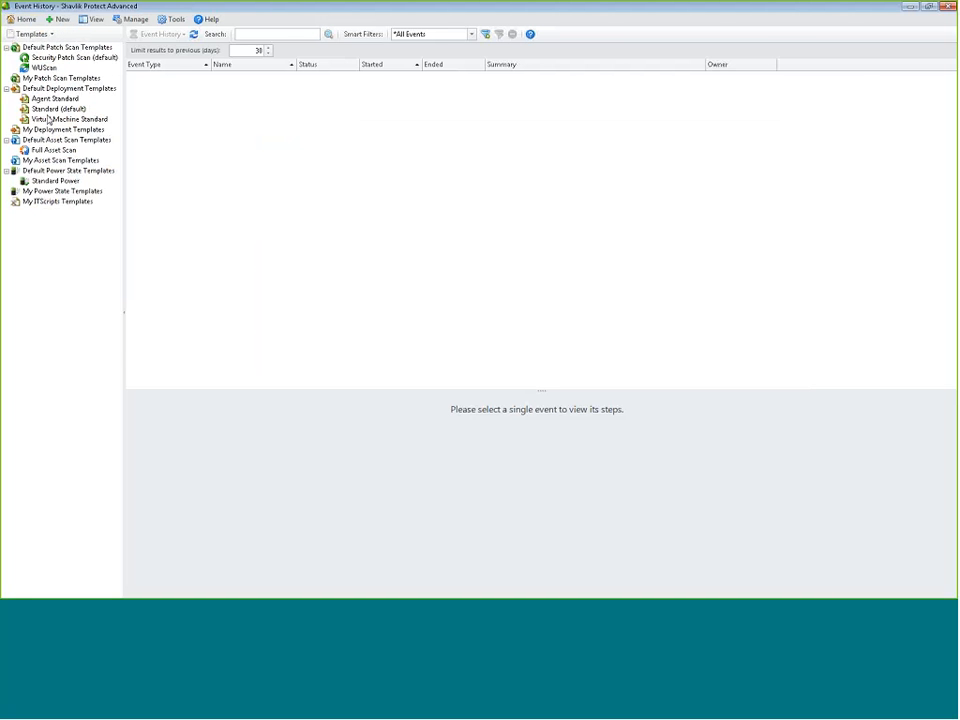
click(62, 19)
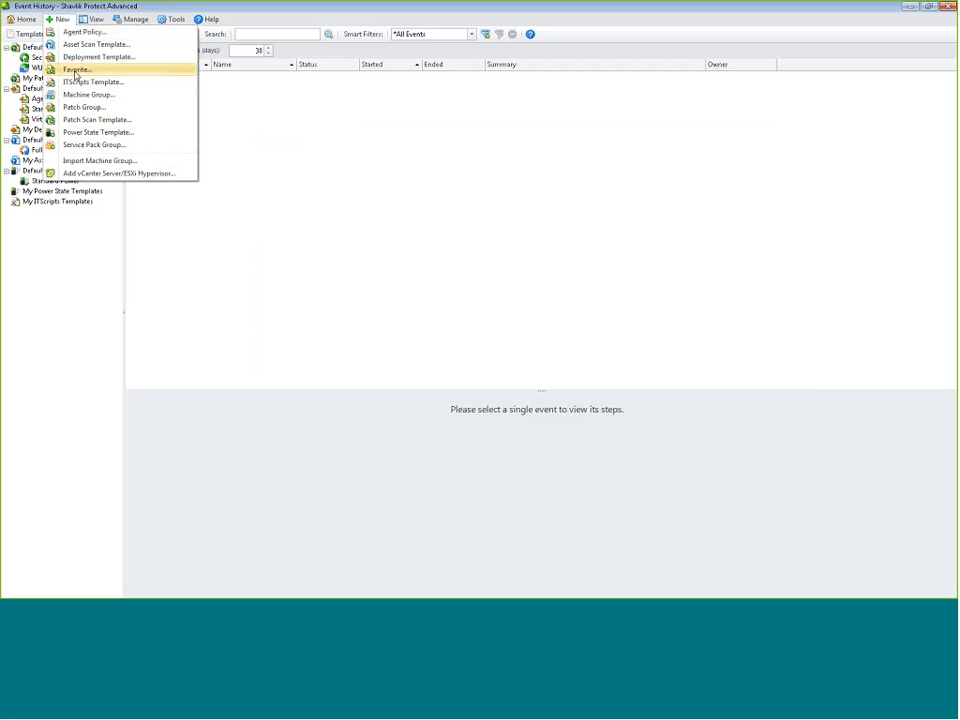
click(80, 57)
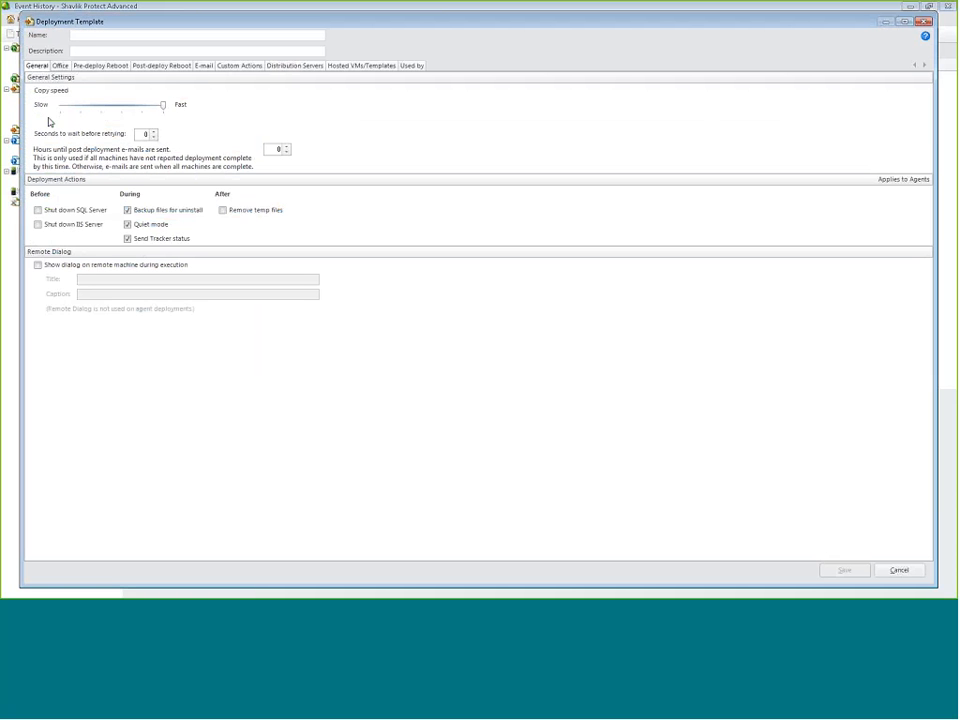
click(290, 67)
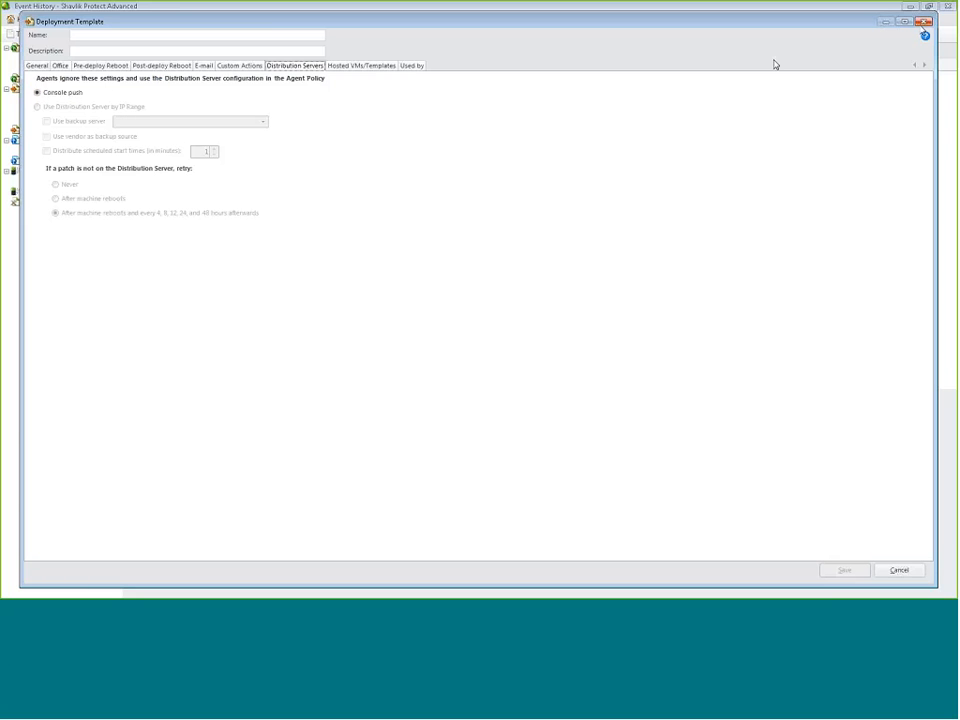
click(923, 21)
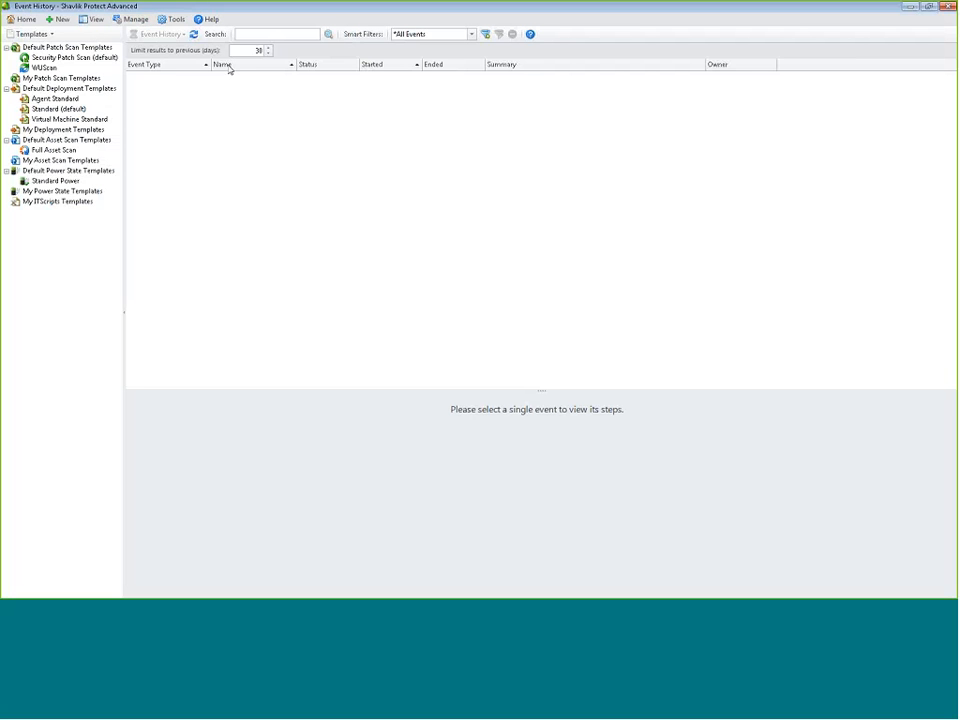
Glance at the Help menu, then return to the Home page with the scan form and patch notes
click(207, 20)
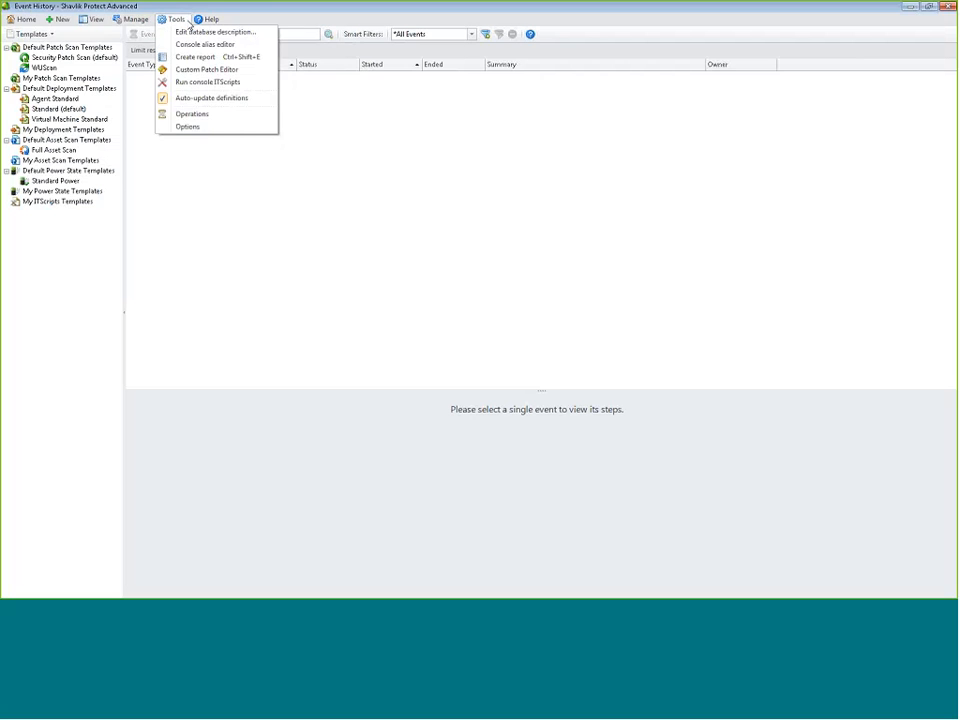
click(206, 22)
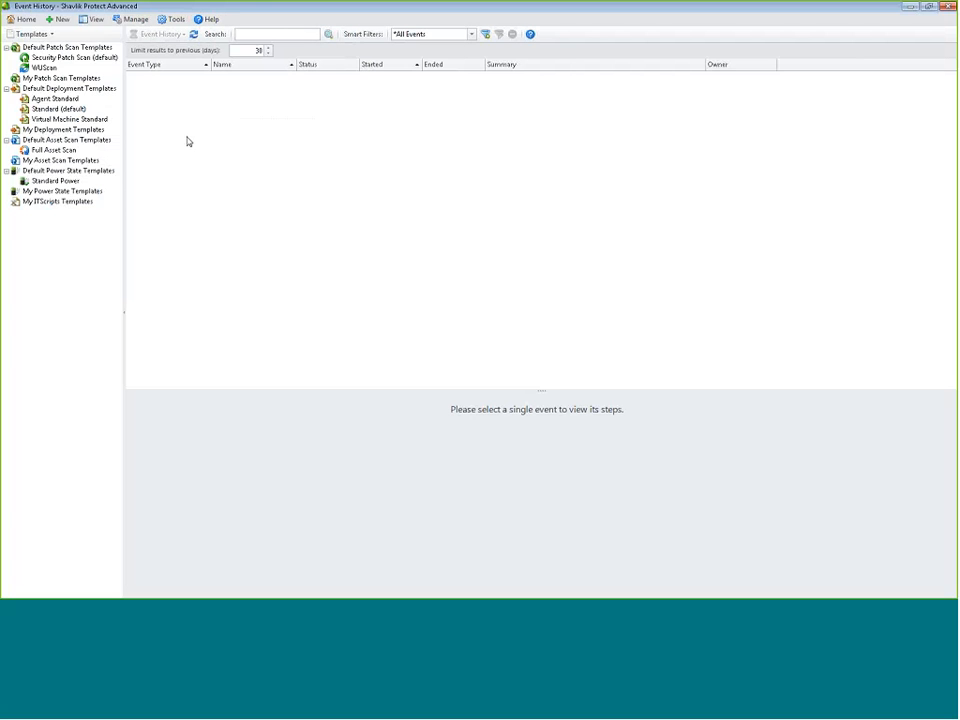
click(22, 19)
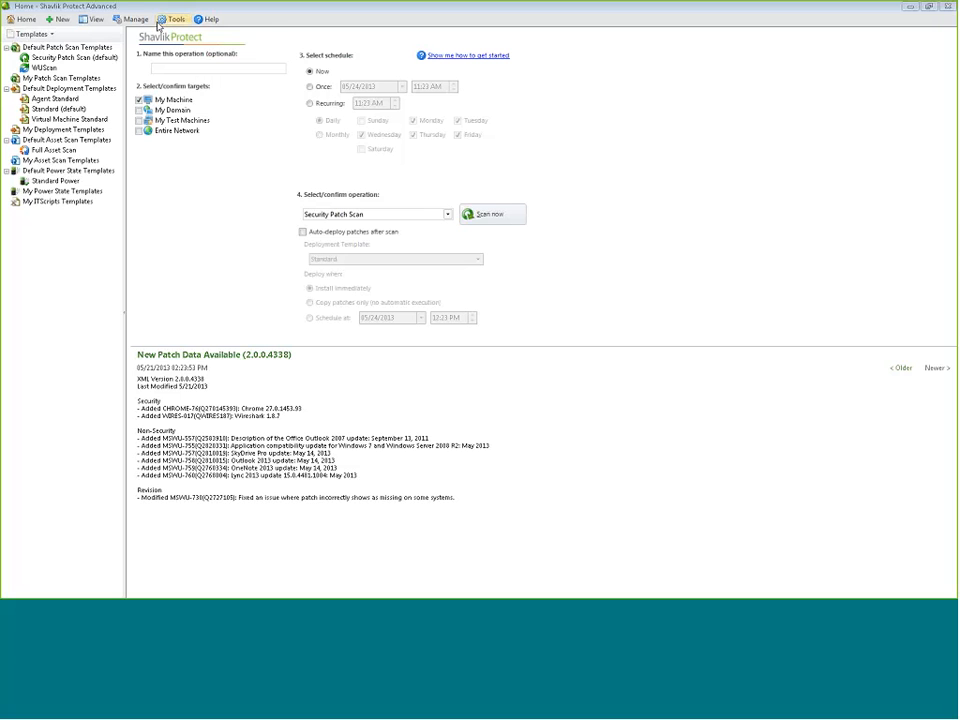
Look over the Data Rollup options in Tools > Operations, then close the dialog
click(169, 22)
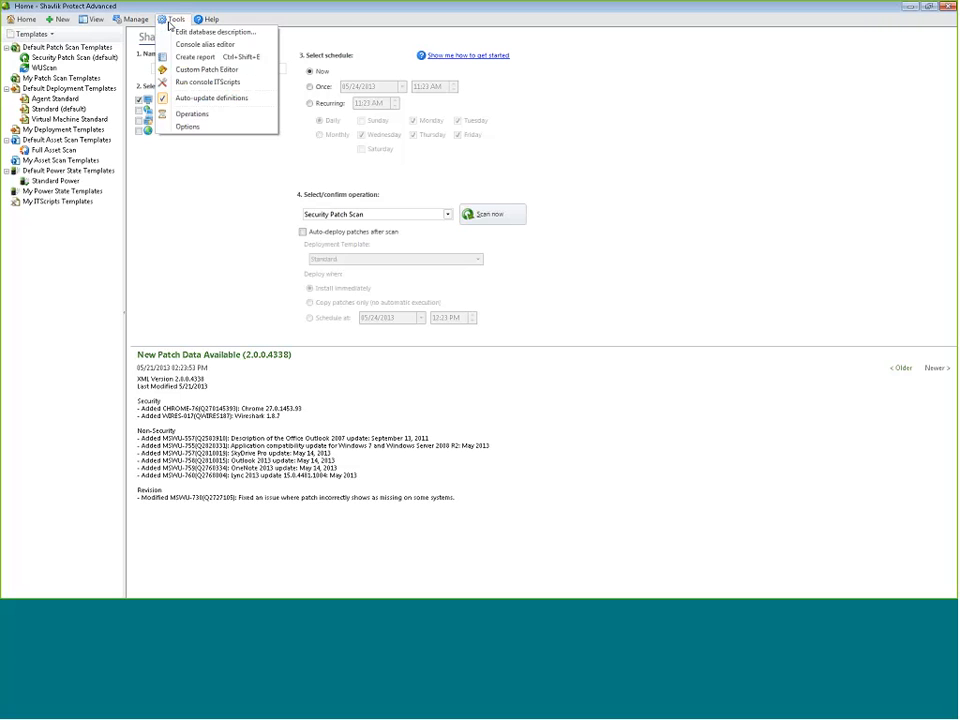
click(179, 114)
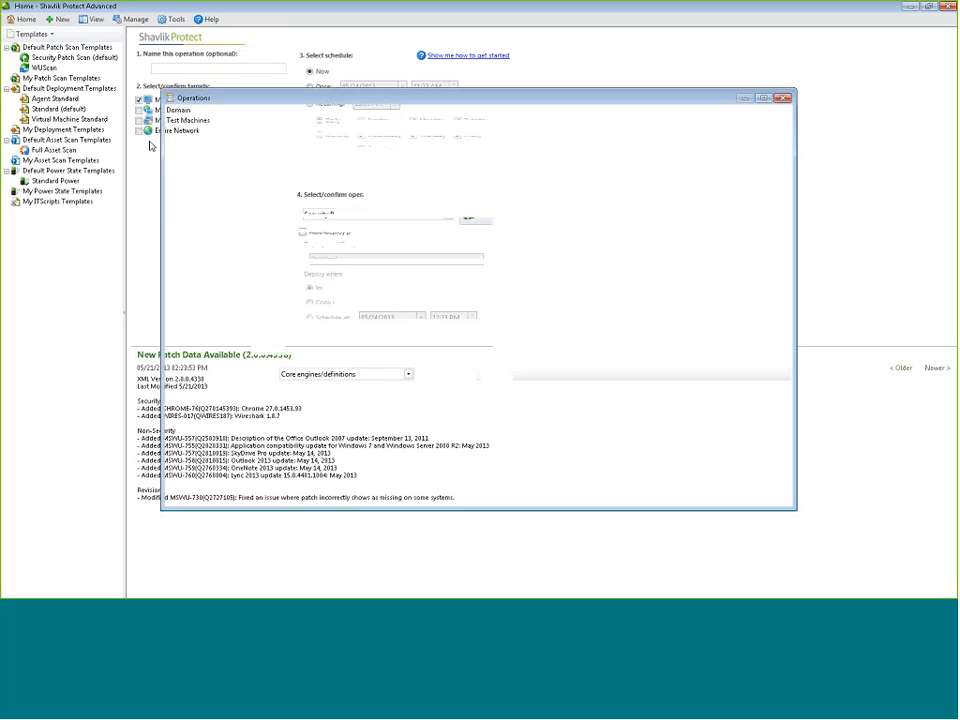
click(196, 167)
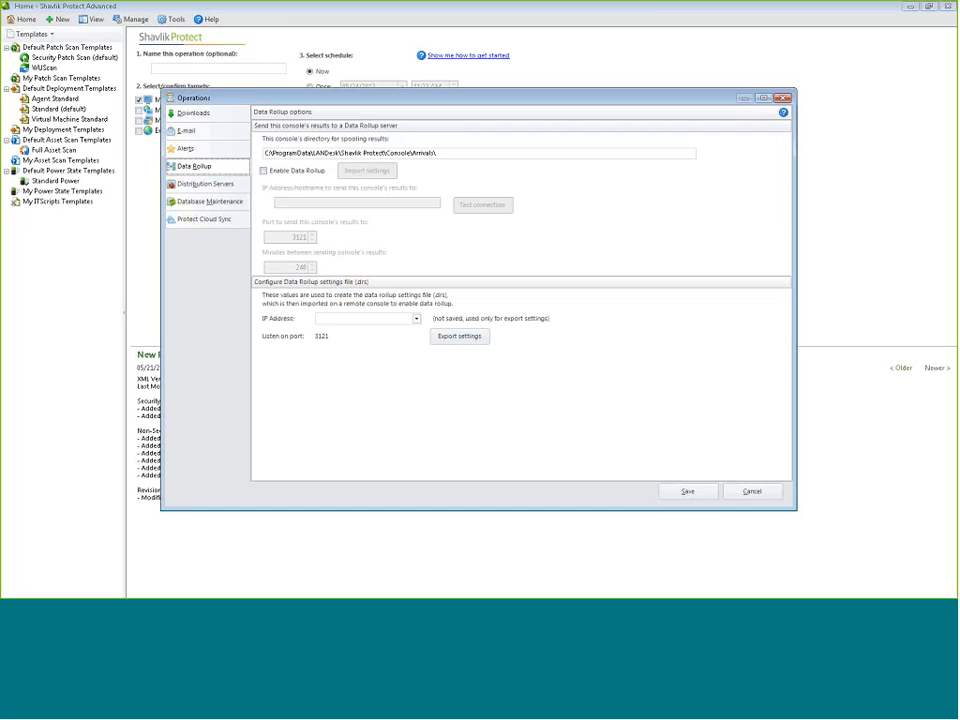
click(783, 98)
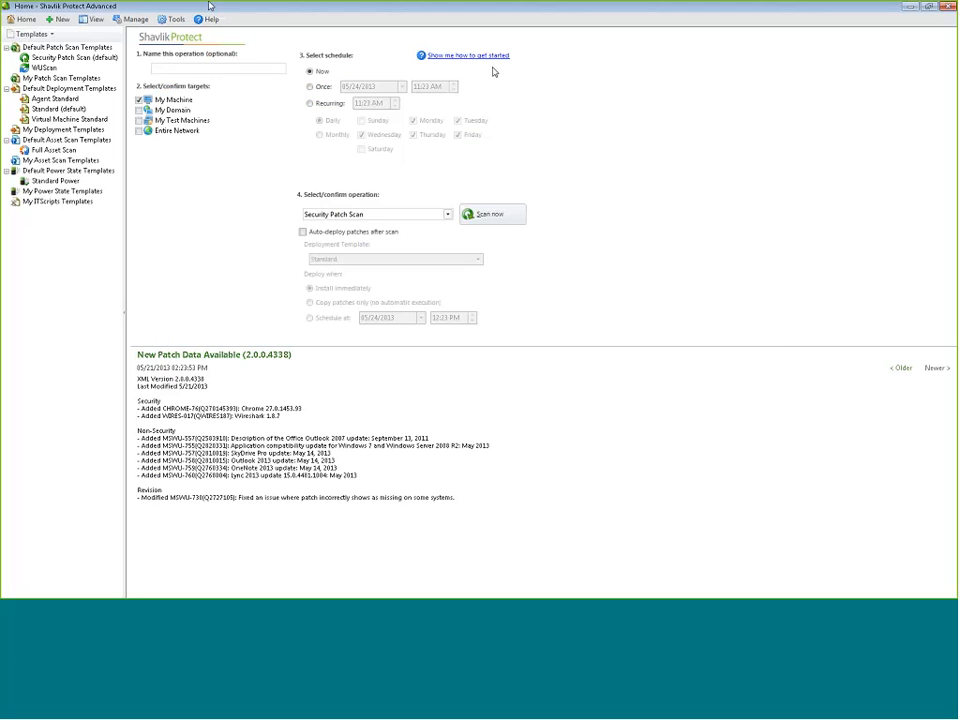
Show the Event History list, then head back to the Home page
click(132, 19)
mouse_move(92, 19)
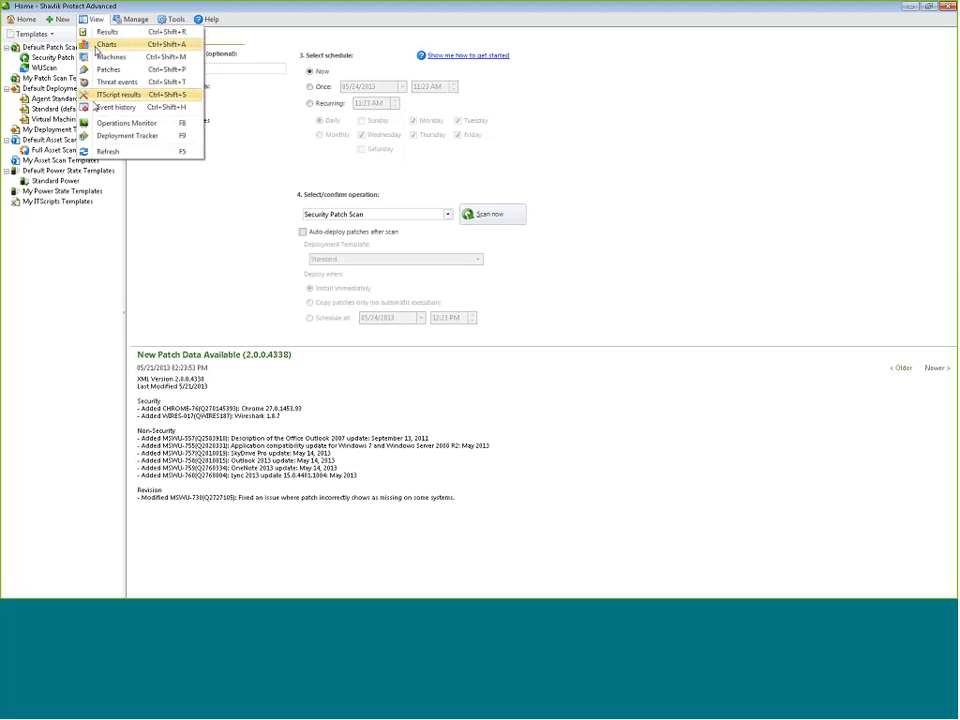
click(120, 105)
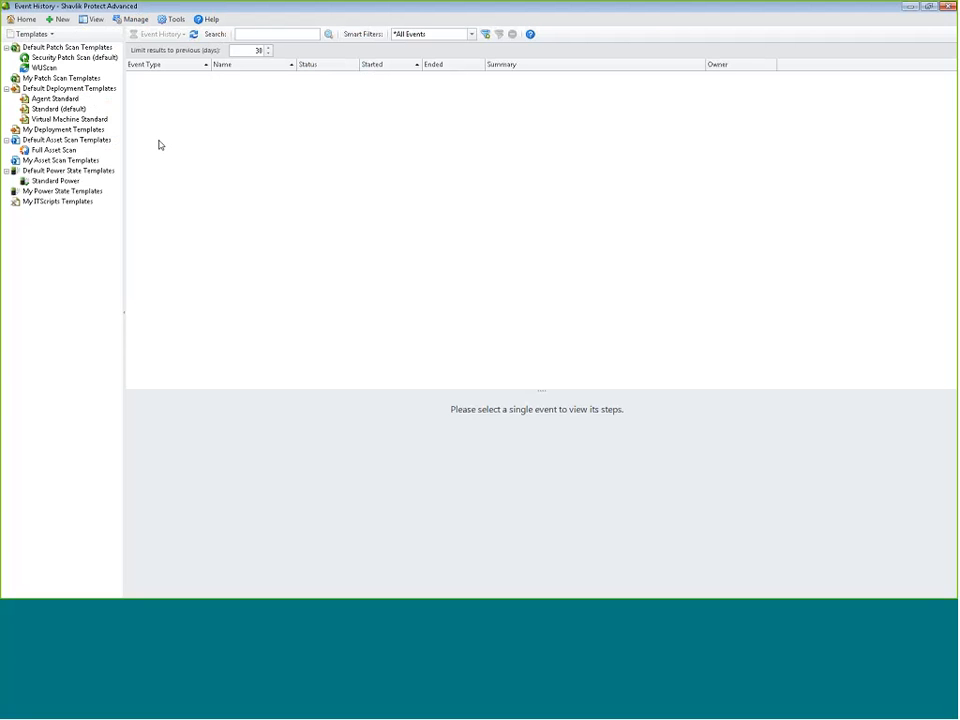
click(21, 19)
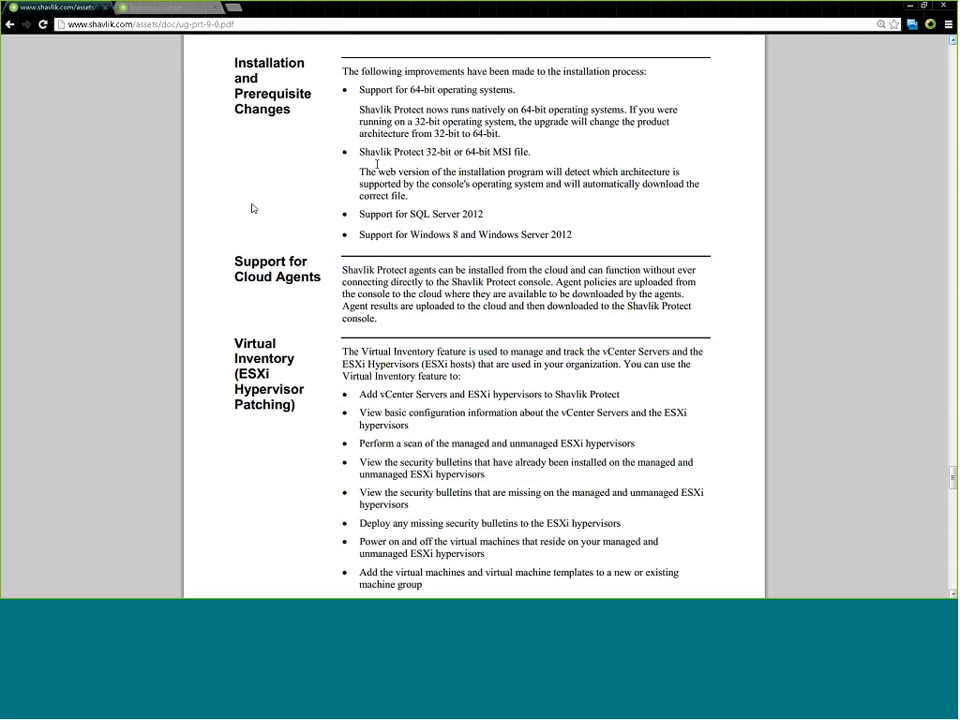
Switch to the shavlik.com tab and open the Webinars page
click(155, 11)
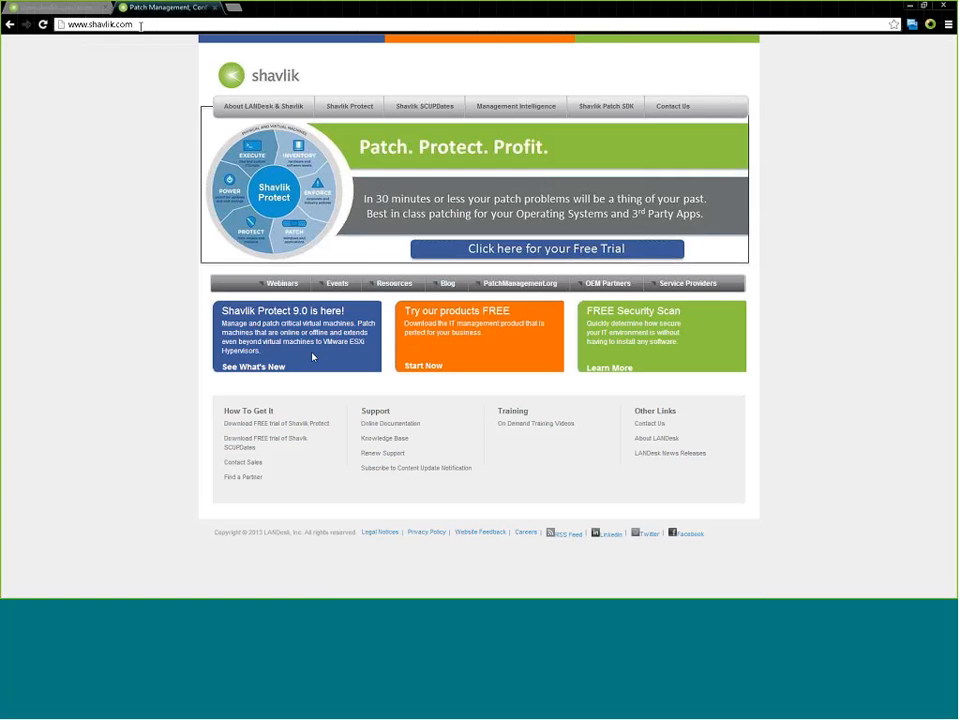
click(281, 283)
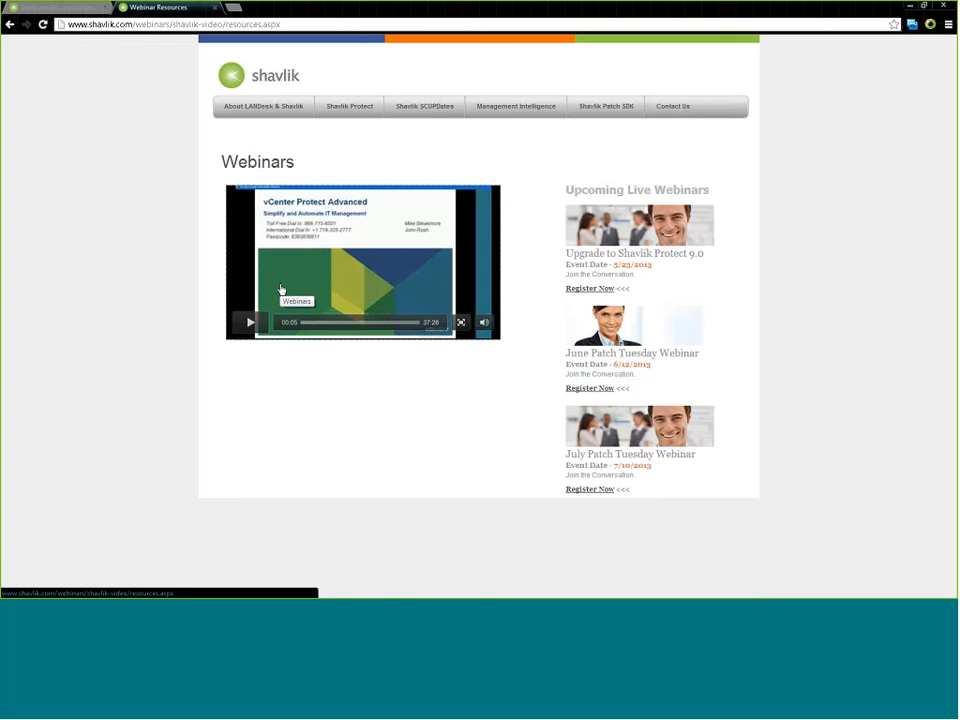
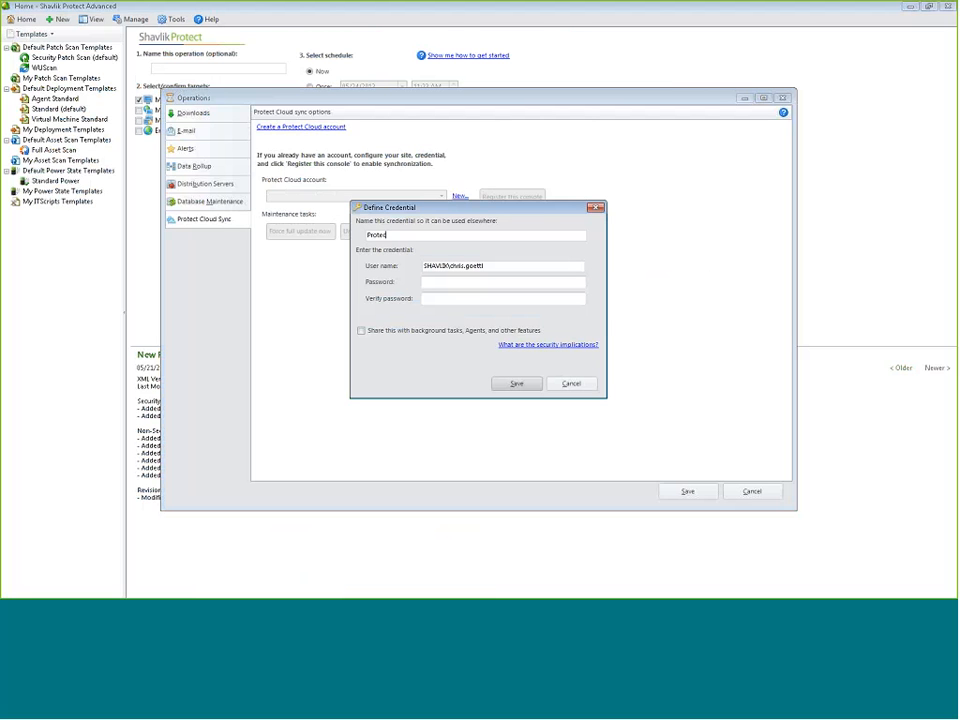
Create the ProtectCloud credential with the account user name and password, then register this console
text(tCloud)
key(Tab)
key(Tab)
text(●●●●●●●●●●●)
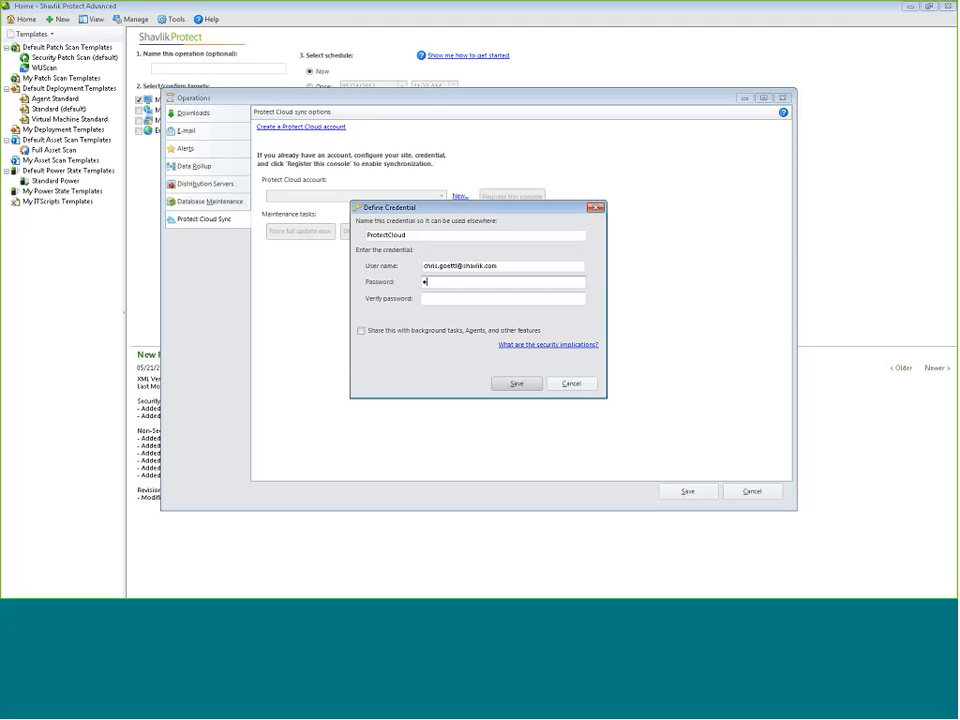
key(Tab)
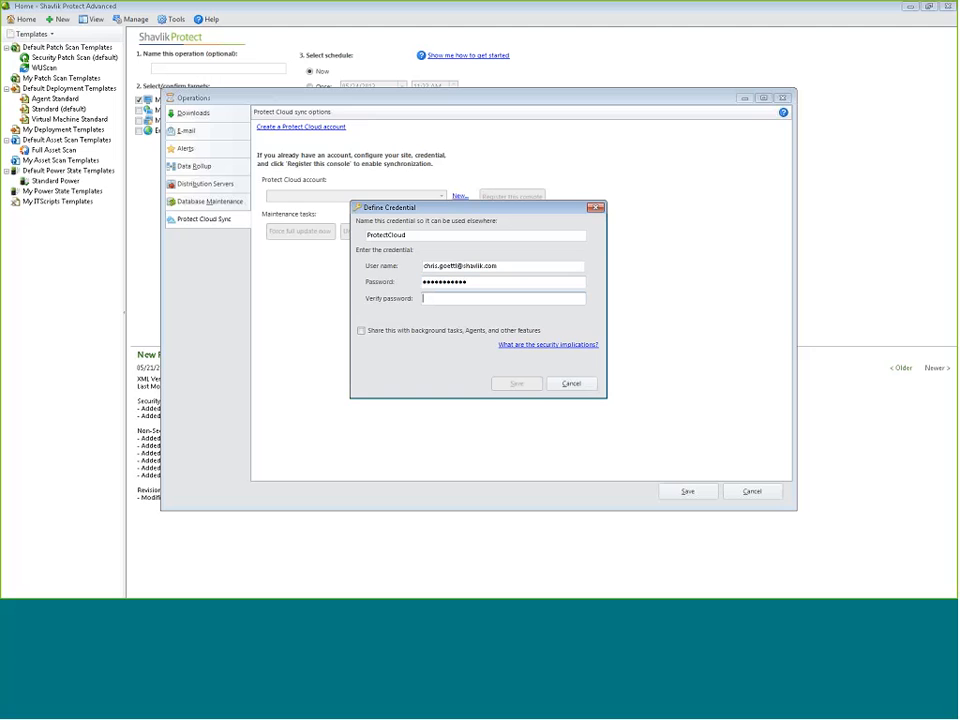
text(●●●●●●●●●●●)
click(506, 386)
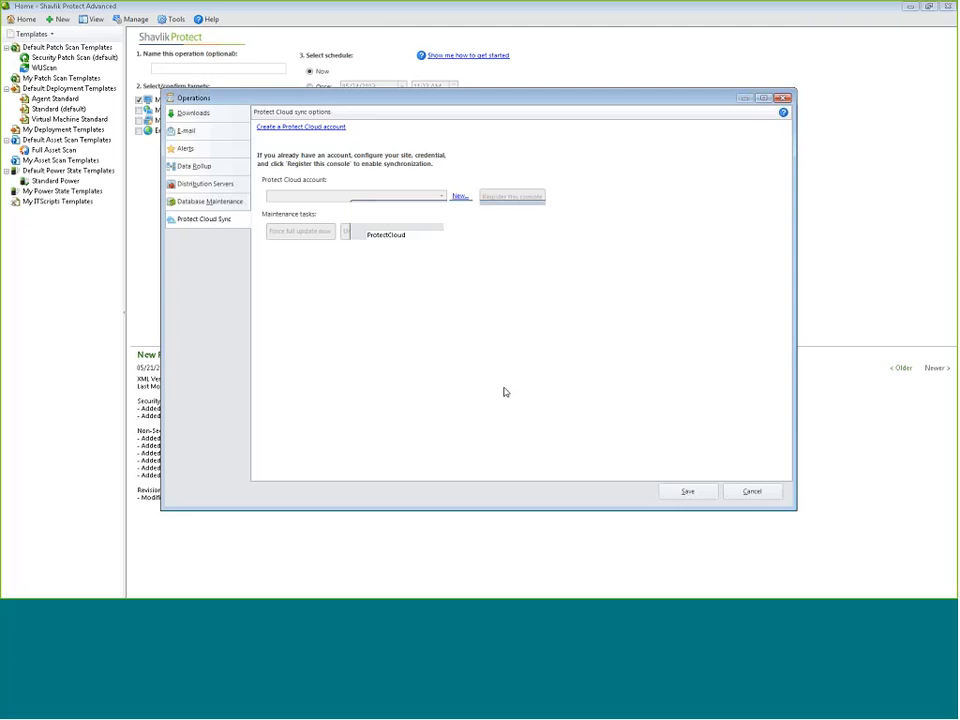
click(513, 197)
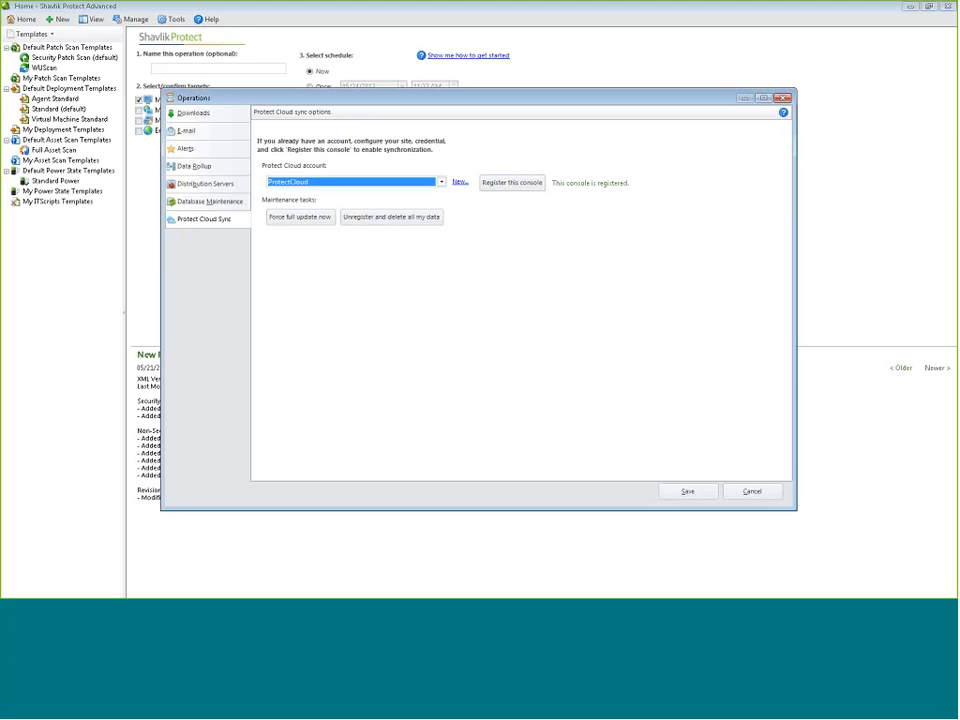
Save the cloud sync settings and create 'New Agent Policy' with its default name, updating agents
click(696, 489)
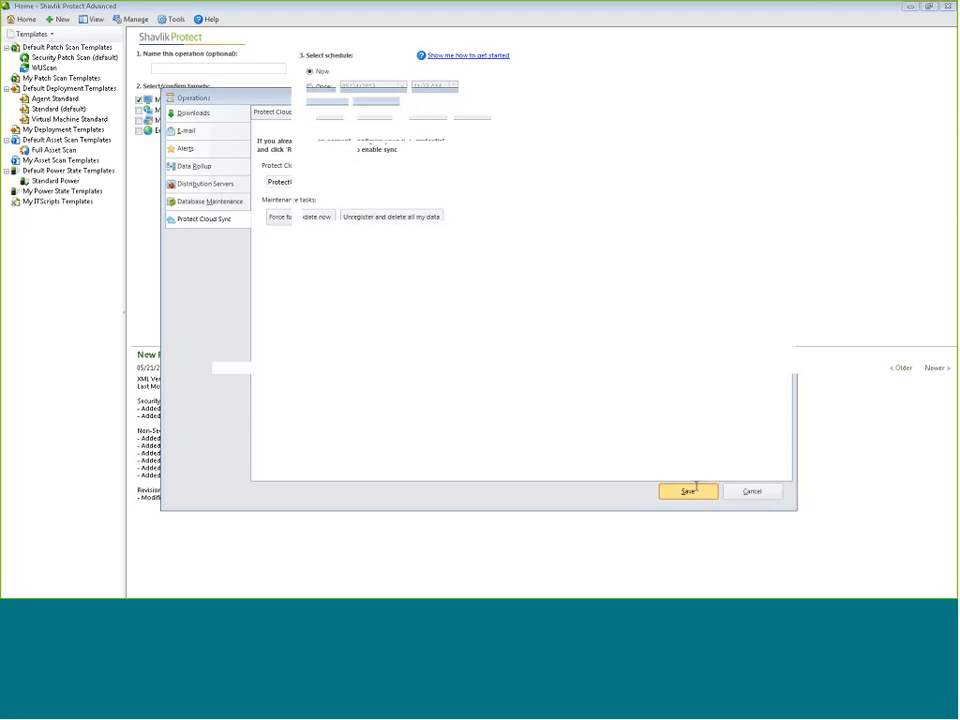
click(58, 19)
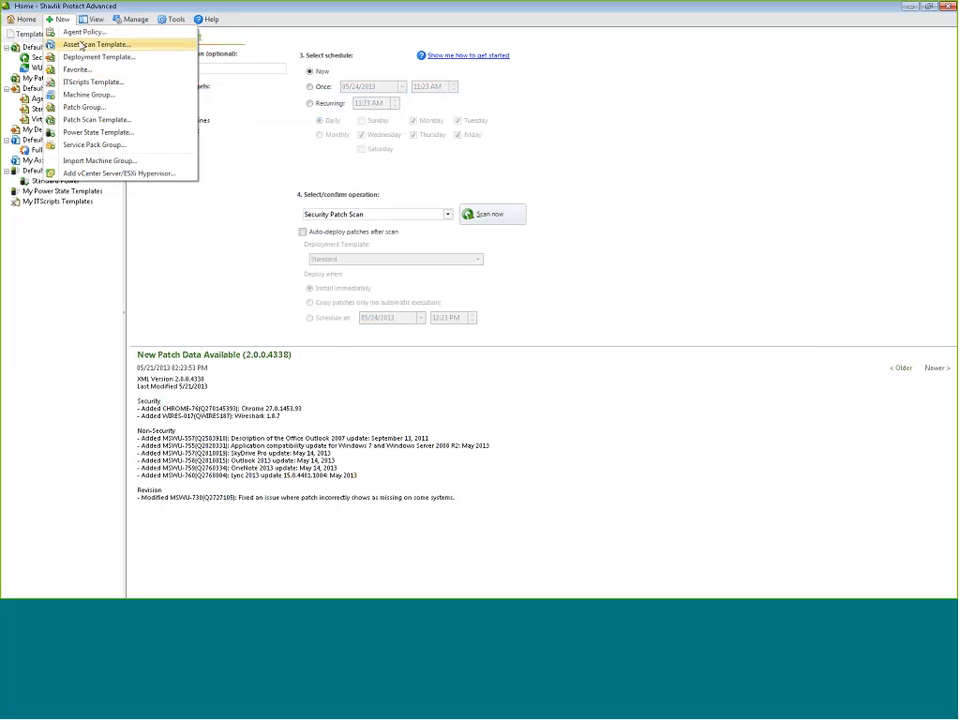
click(84, 32)
click(504, 337)
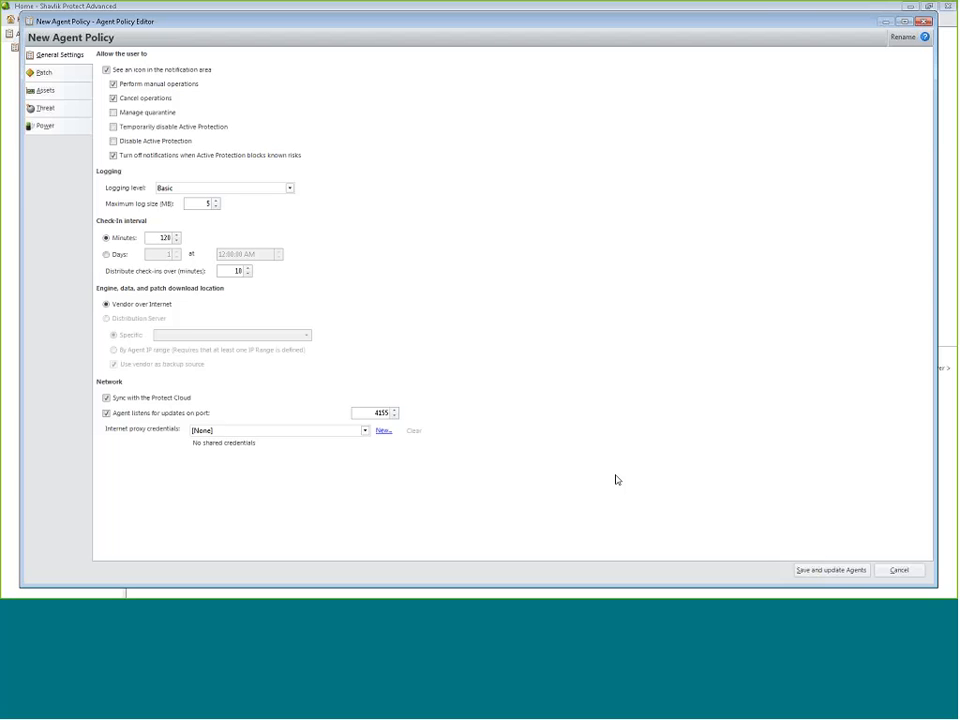
click(851, 569)
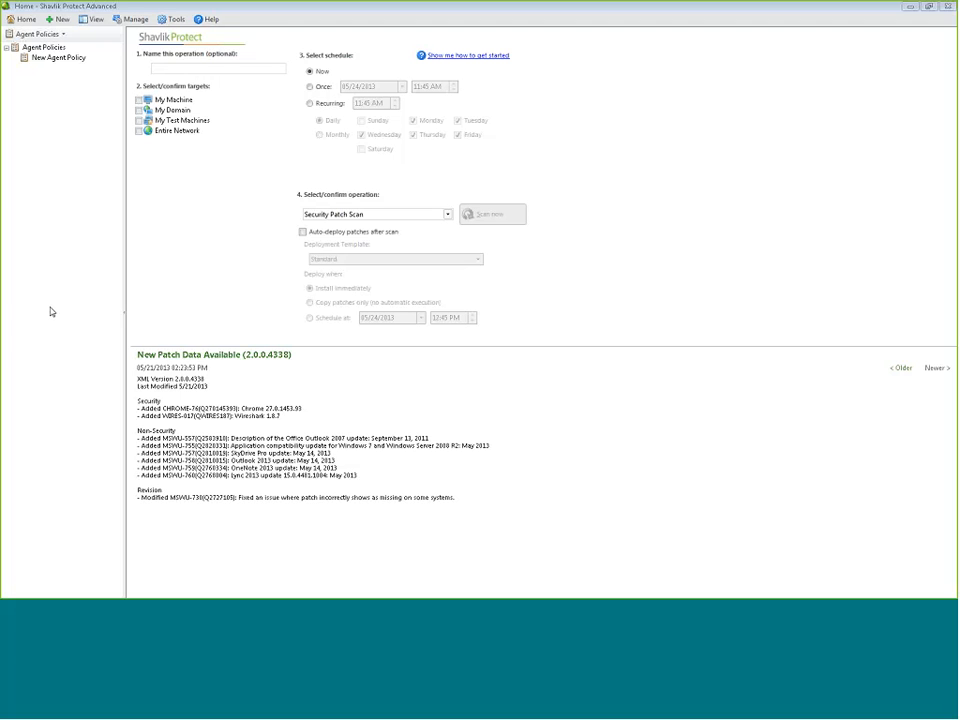
Open the Operations settings with Core engines/definitions as the automatic download type
click(175, 21)
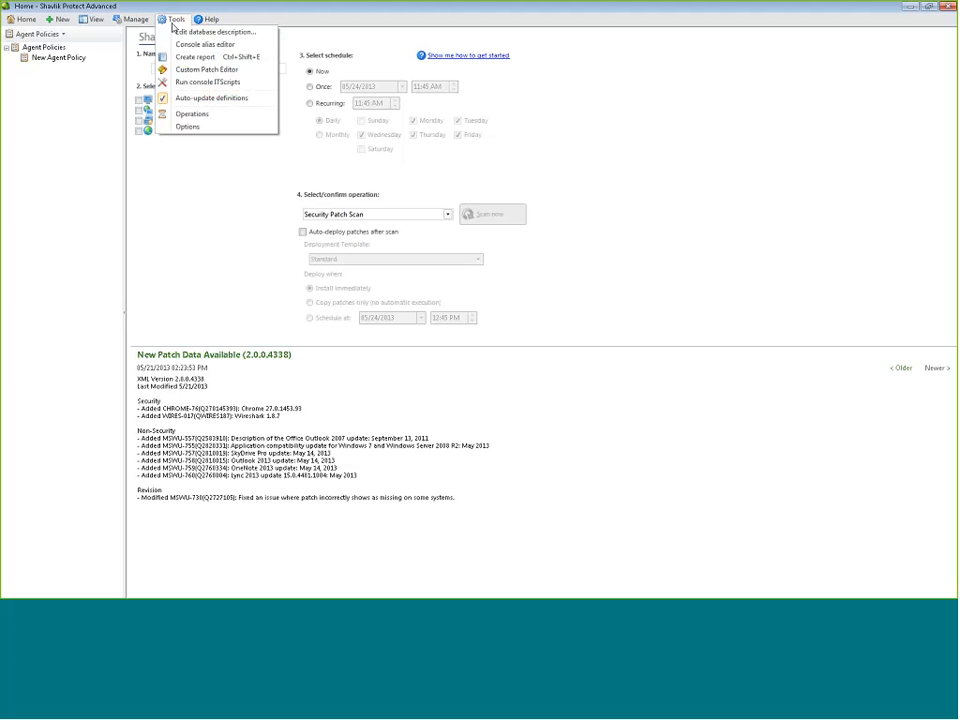
click(192, 114)
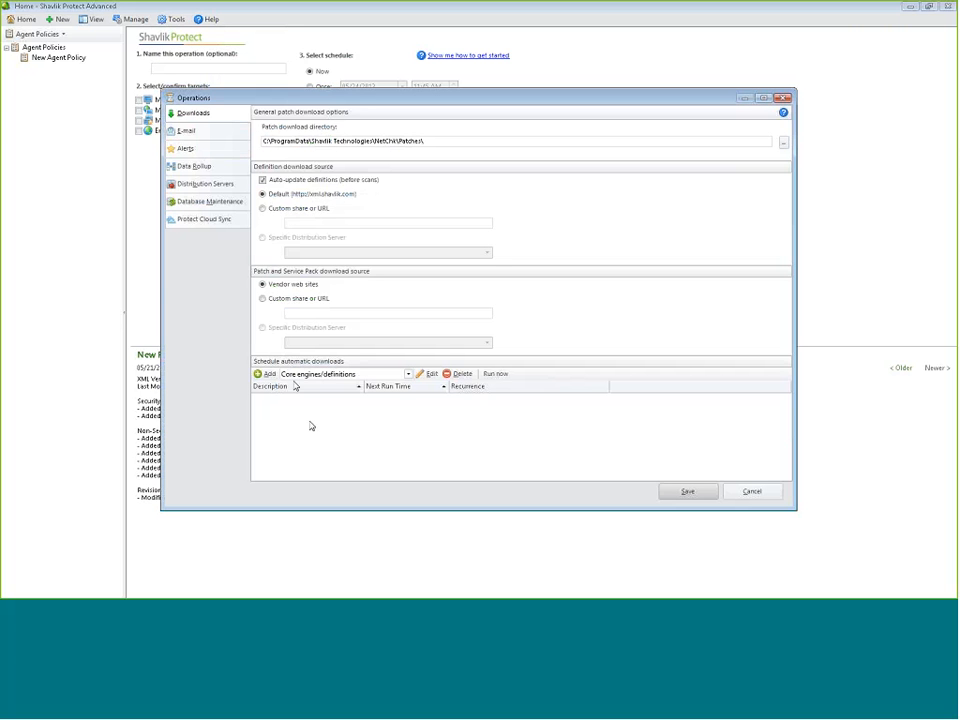
click(330, 374)
click(316, 386)
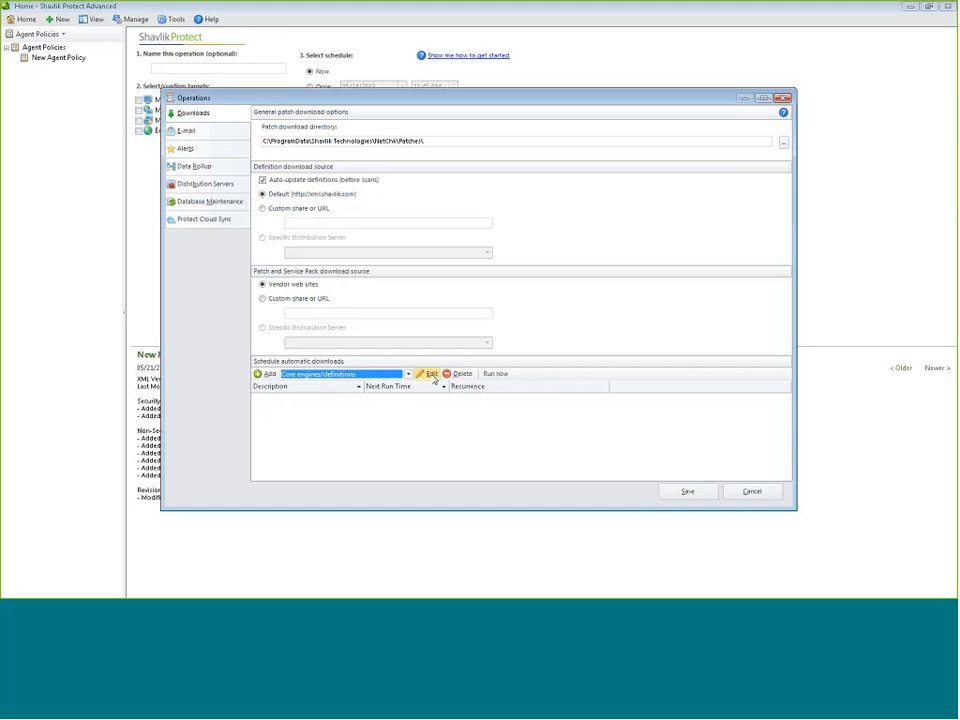
Preview Once, Hourly and Recurring download schedule options, then cancel without adding one
click(268, 375)
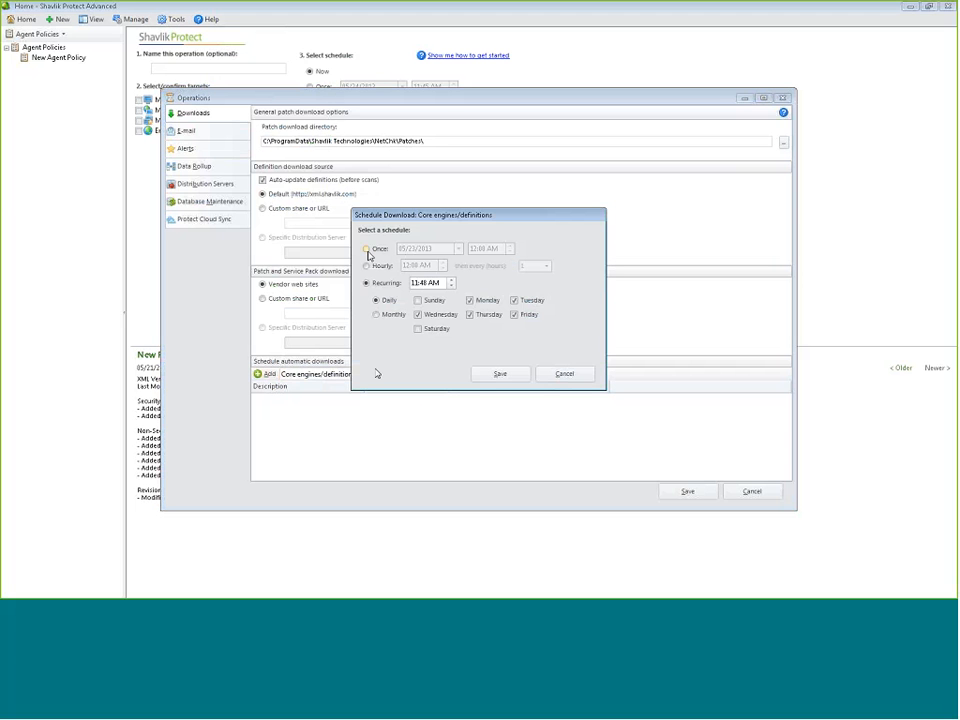
click(367, 249)
click(396, 264)
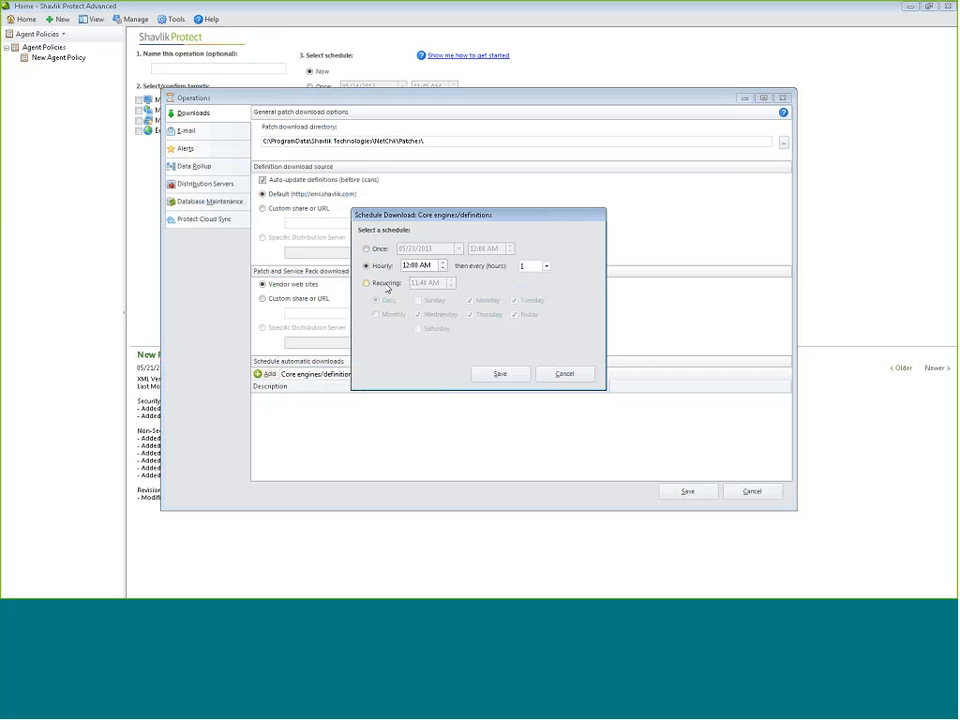
click(367, 283)
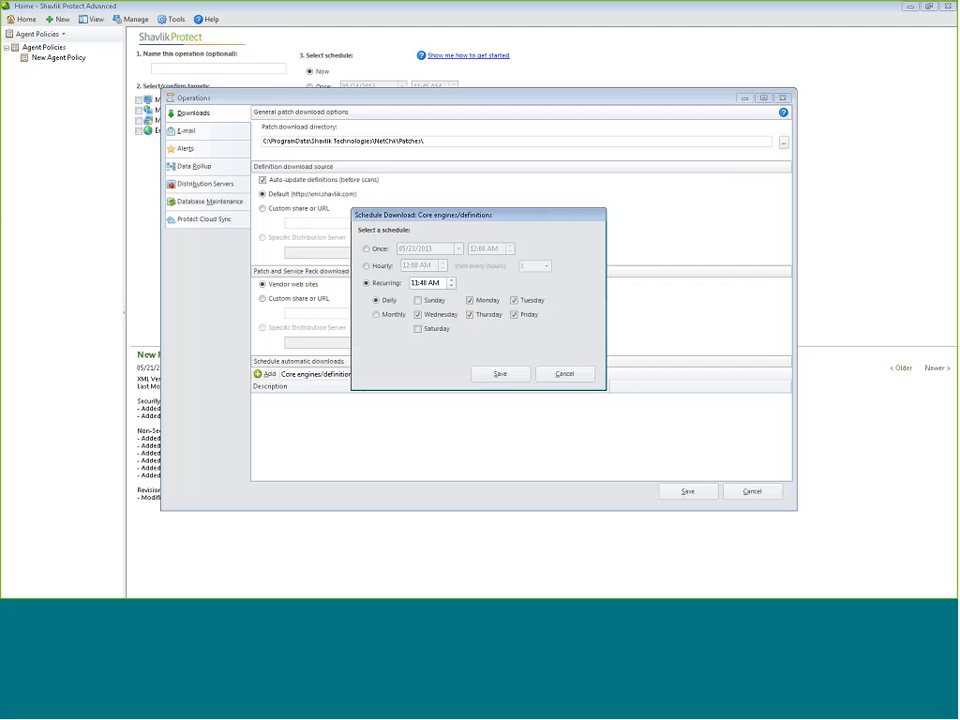
click(559, 375)
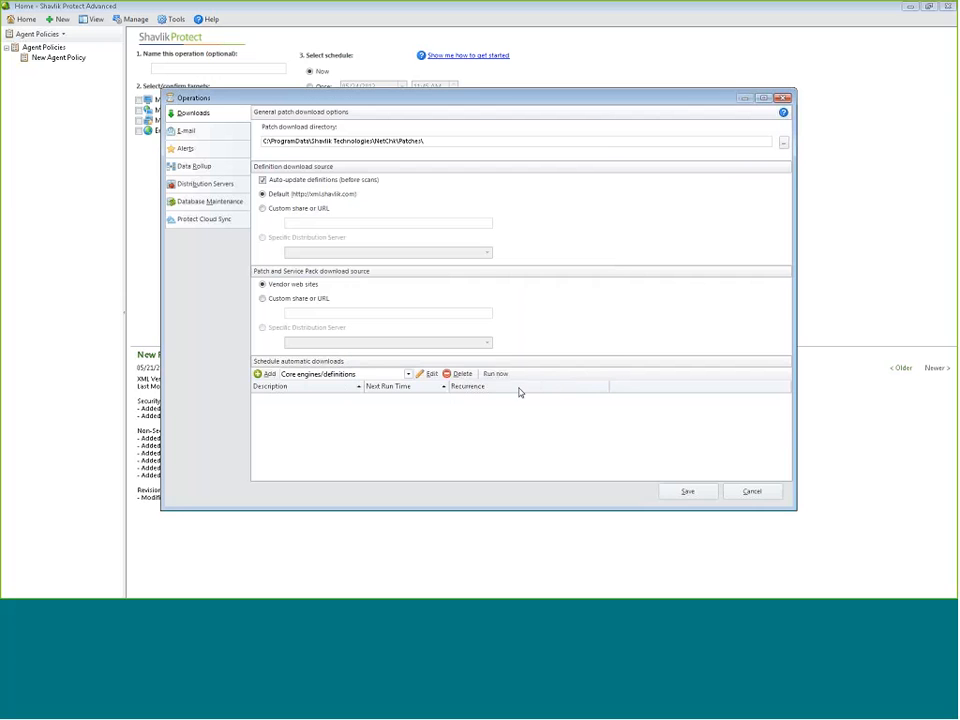
Move to Distribution Servers, keeping Core engines/definitions as the sync content type
click(208, 200)
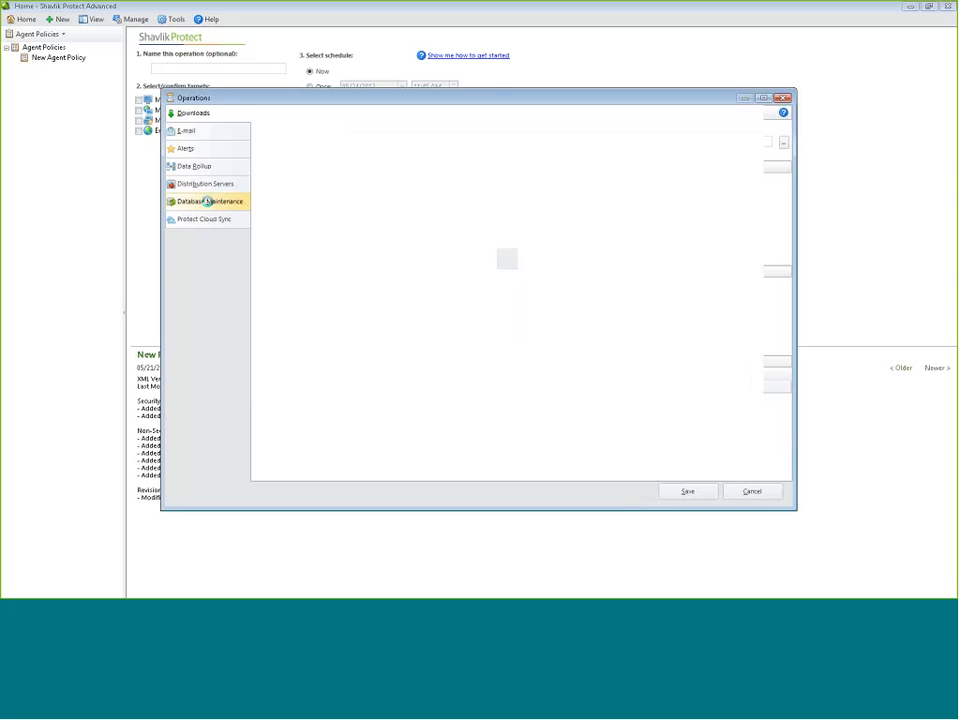
click(208, 186)
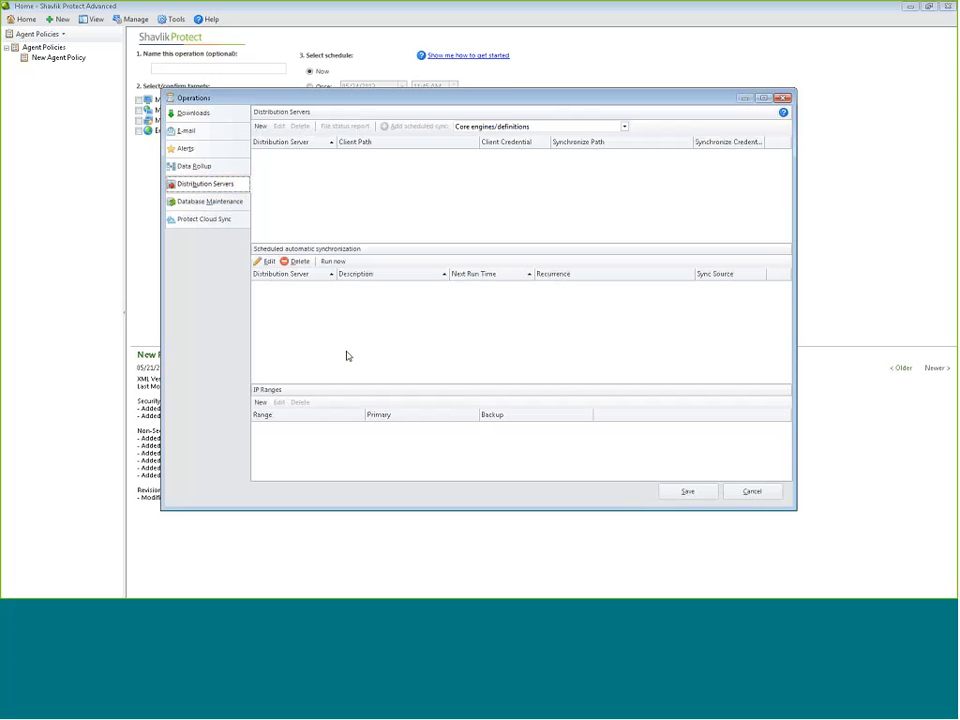
click(476, 127)
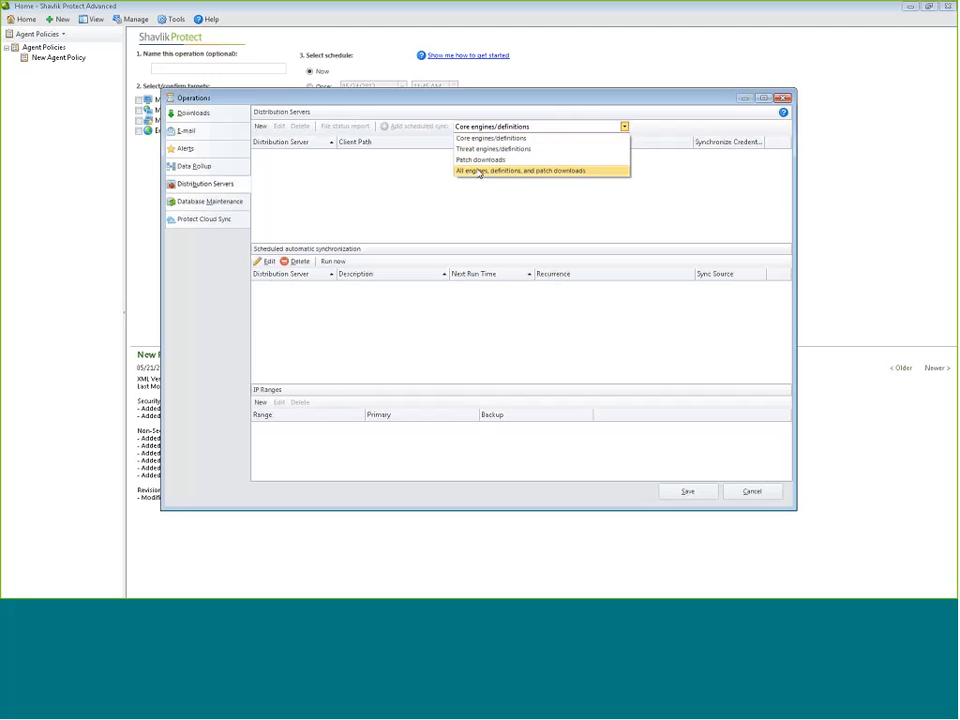
click(486, 138)
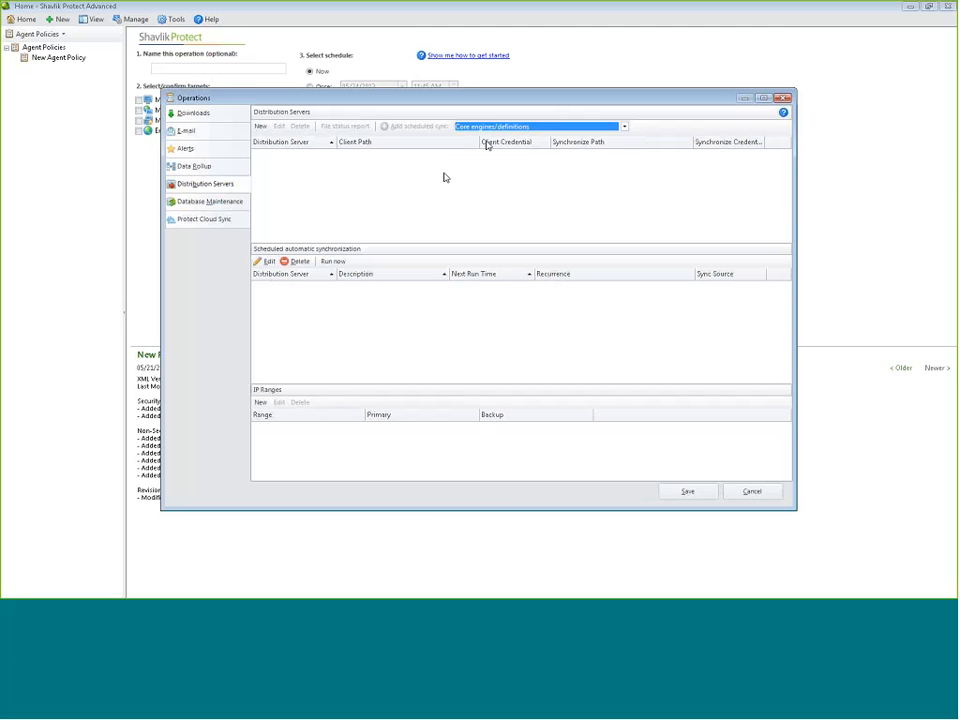
Add distribution server 'test' at \\machine\share with [None] client access credentials
click(260, 127)
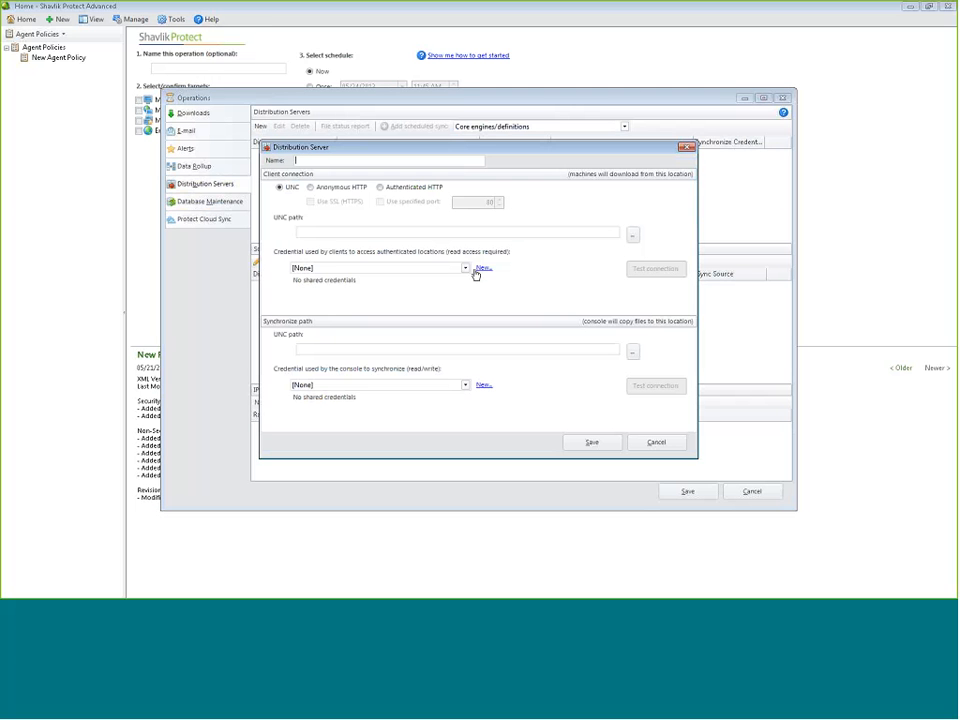
text(\\machine\share)
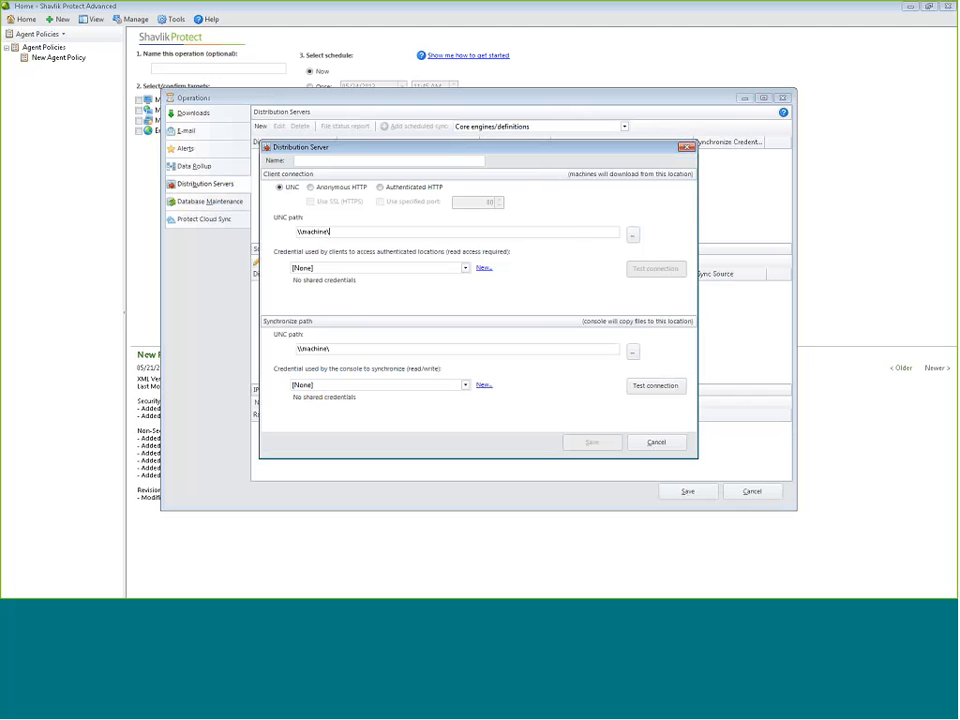
click(465, 268)
click(440, 281)
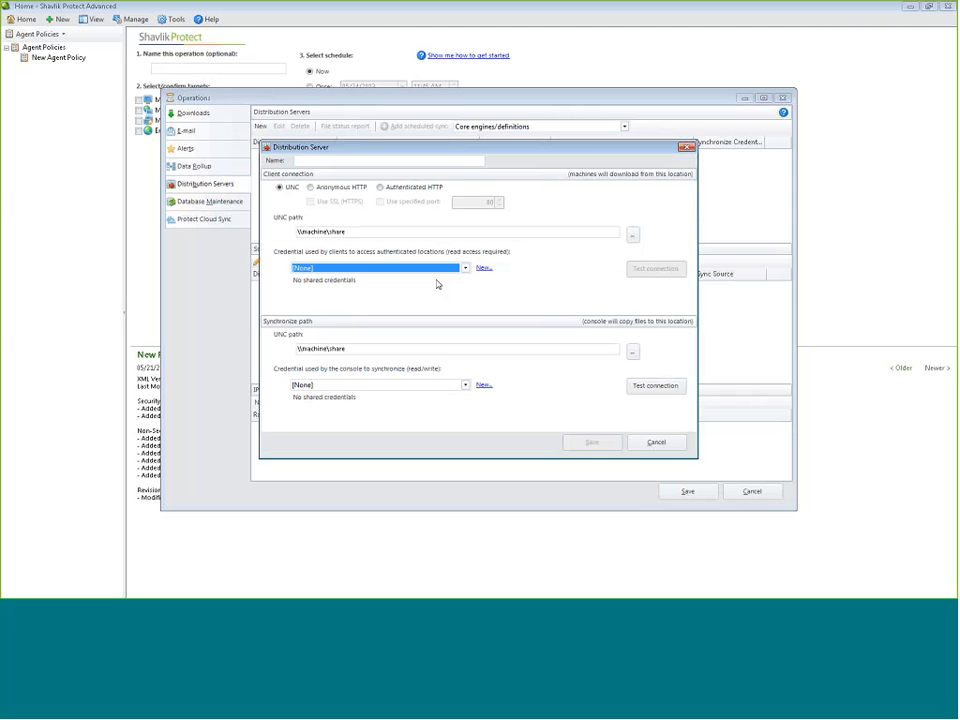
click(312, 162)
text(test)
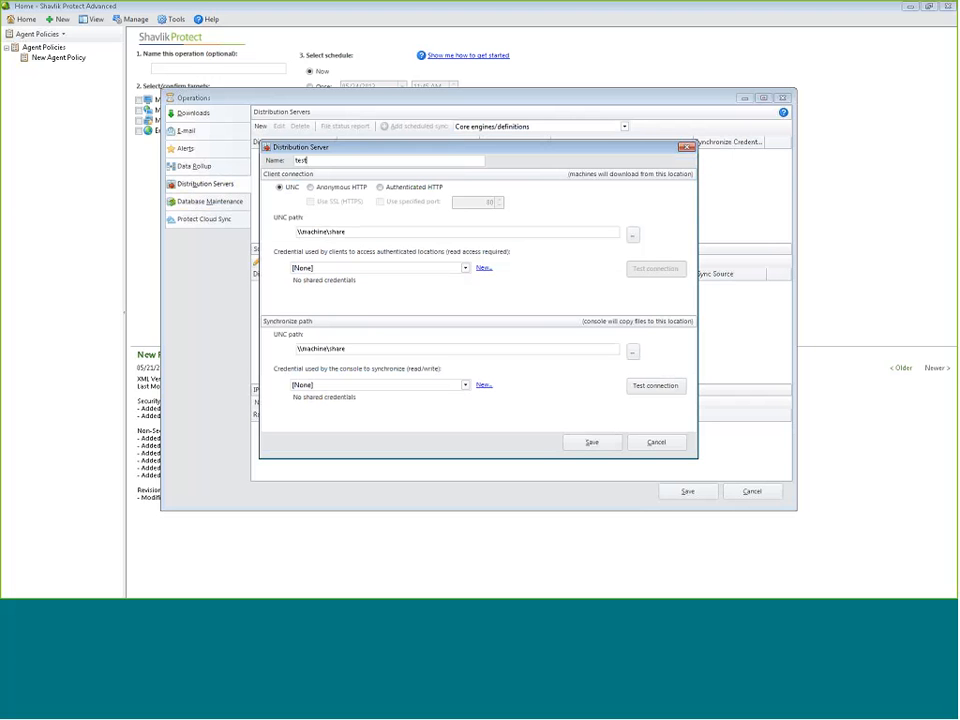
key(Return)
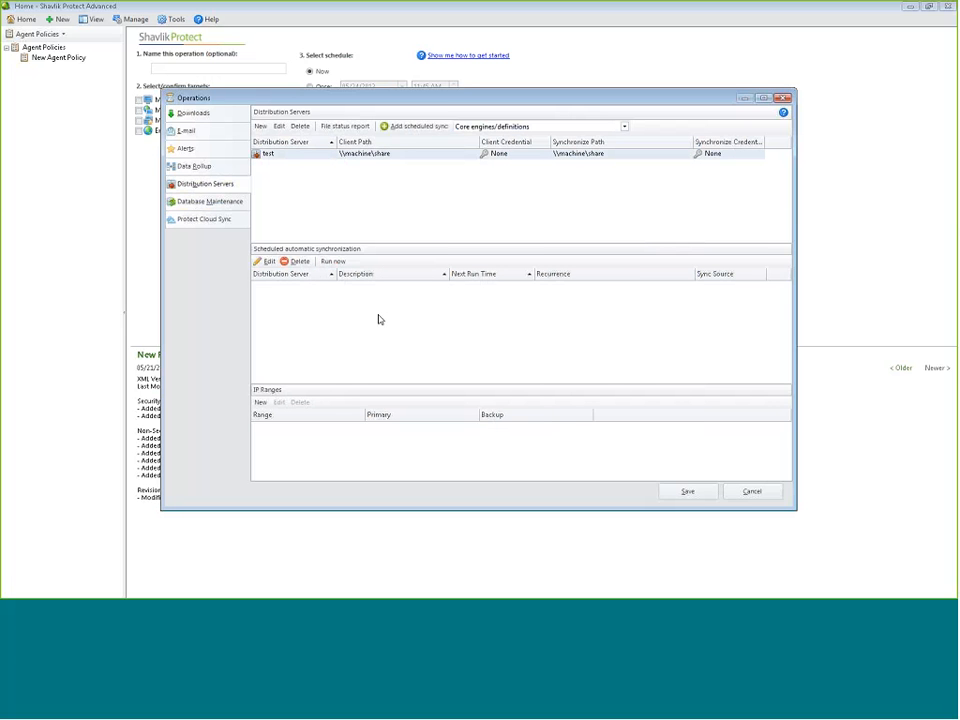
Schedule a recurring Monday–Friday sync of core engines/definitions at 11:49 AM for test
click(394, 126)
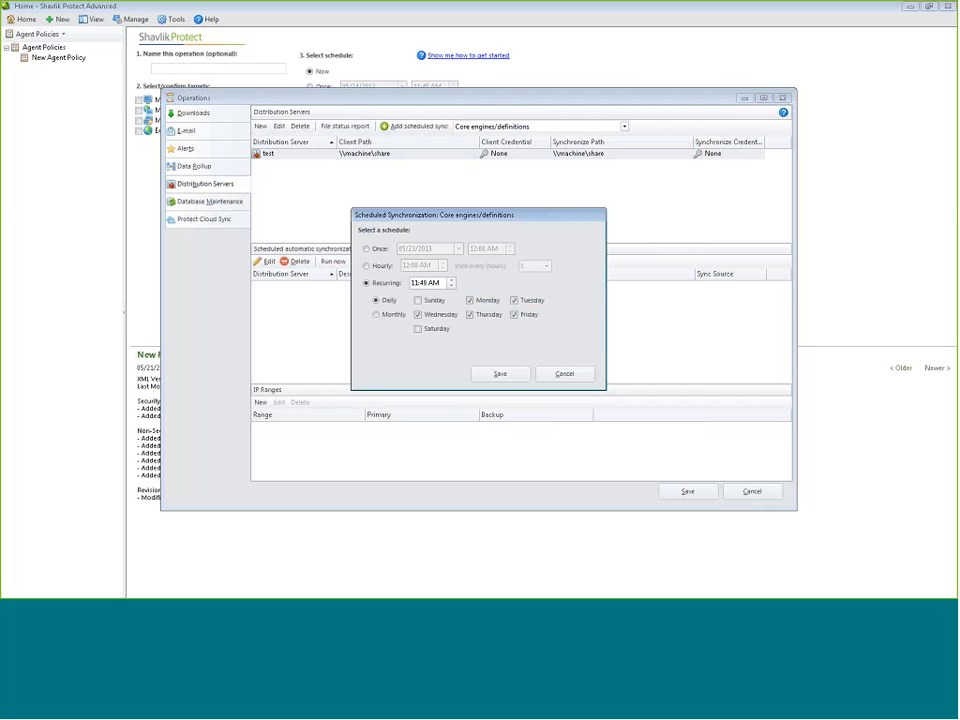
click(498, 374)
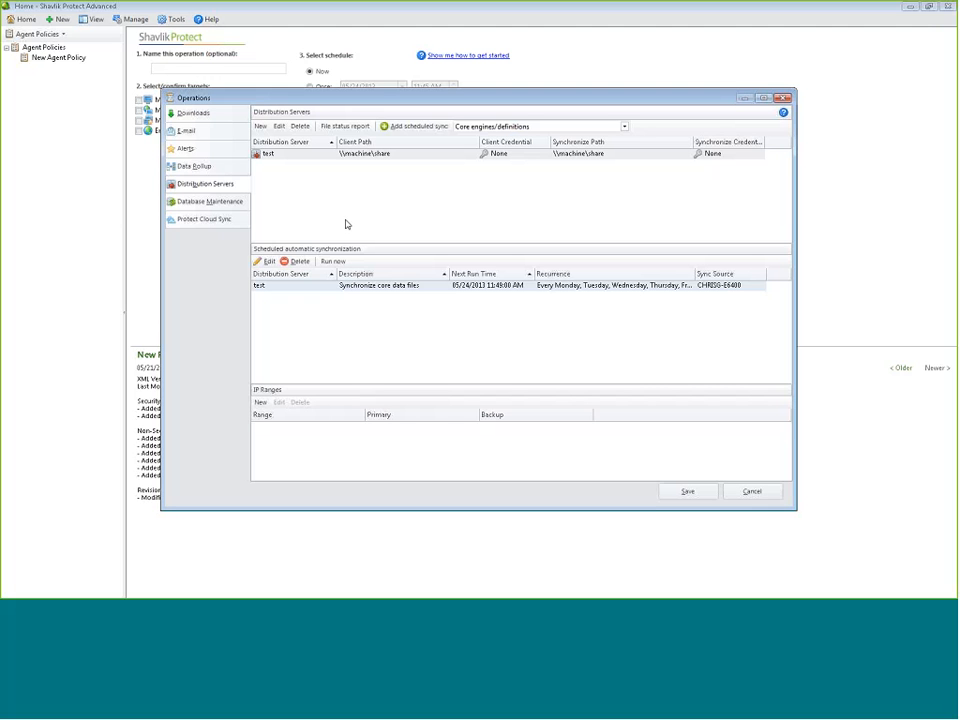
click(494, 127)
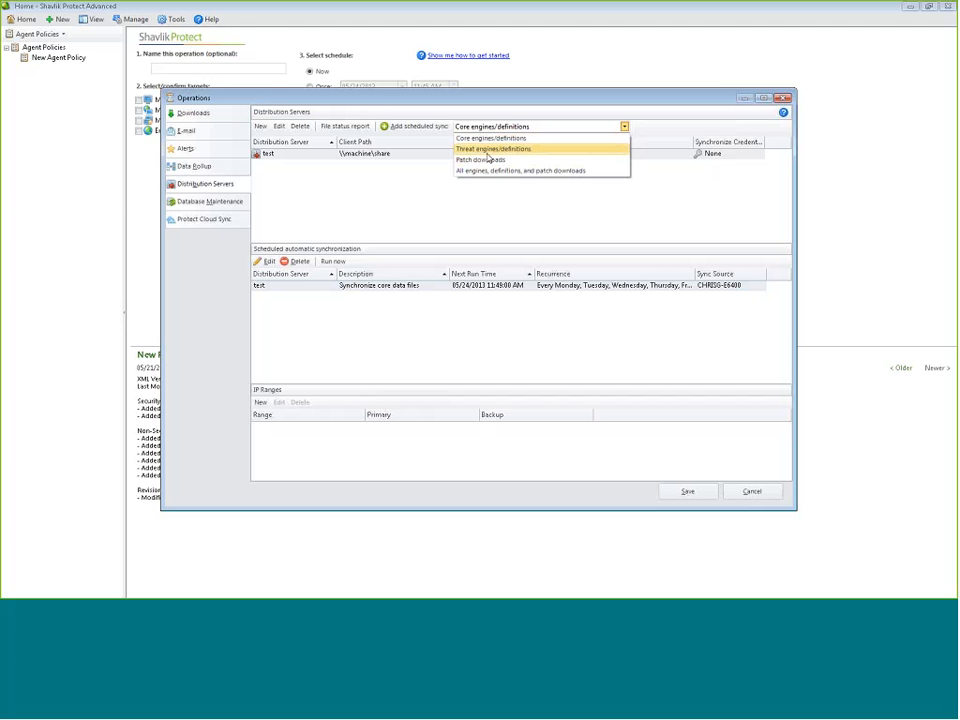
click(35, 191)
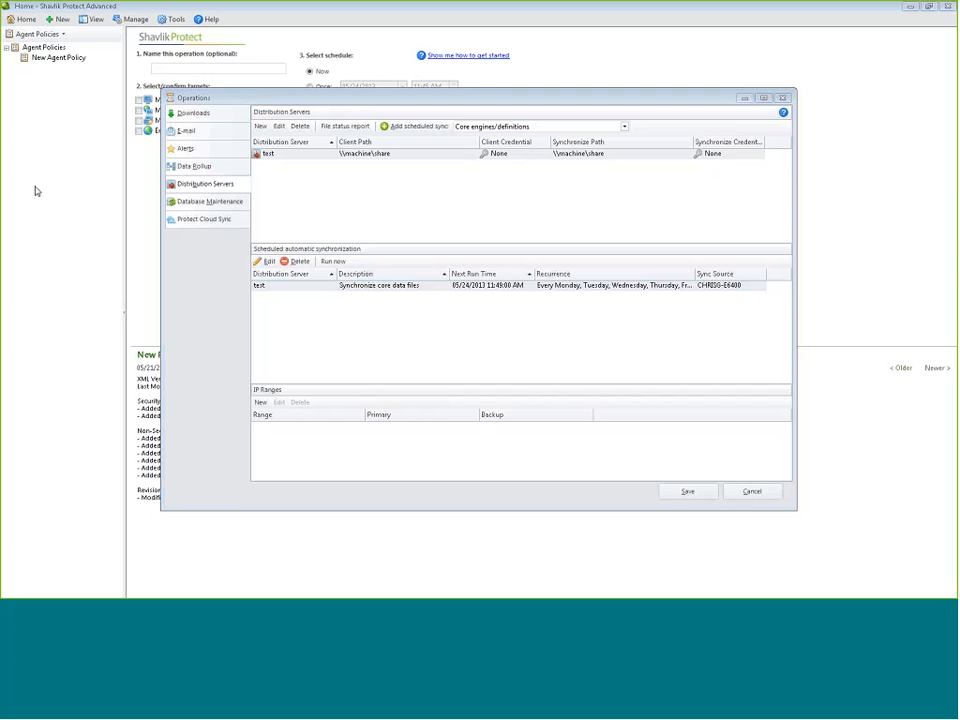
Save the Operations settings and select My Machine as the patch scan target
click(687, 491)
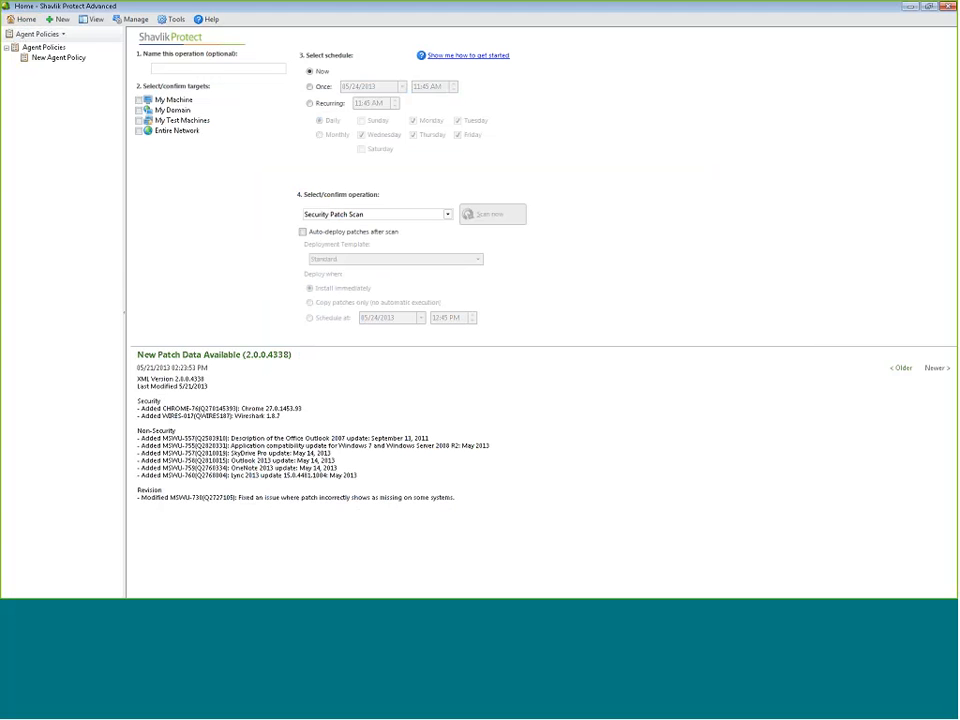
click(139, 100)
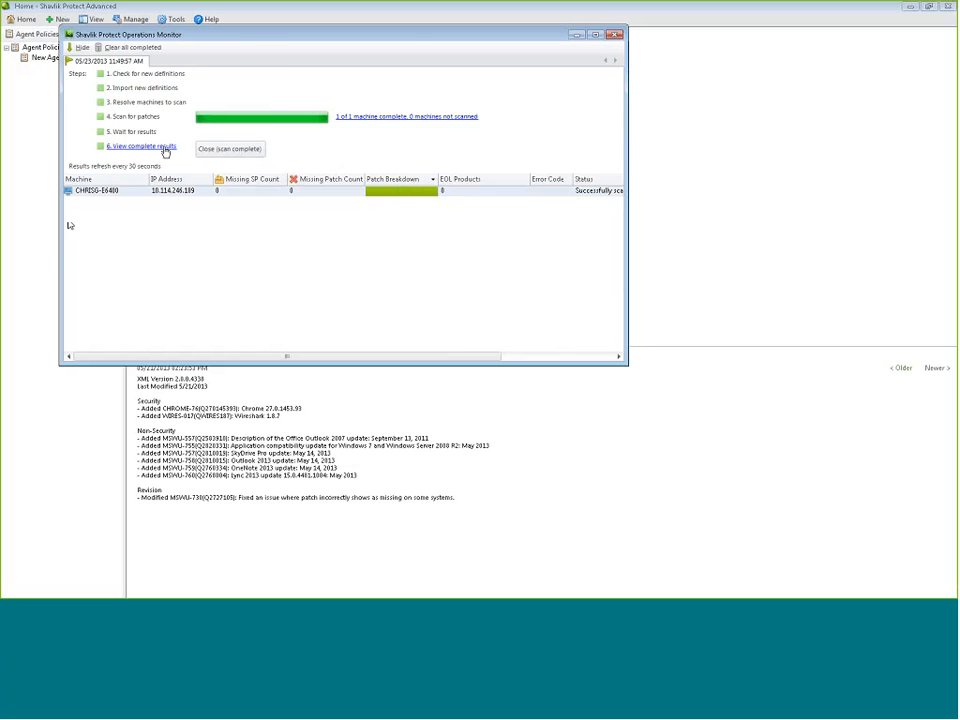
Open the complete scan results for My Machine and narrow the Agent Policies pane
click(160, 147)
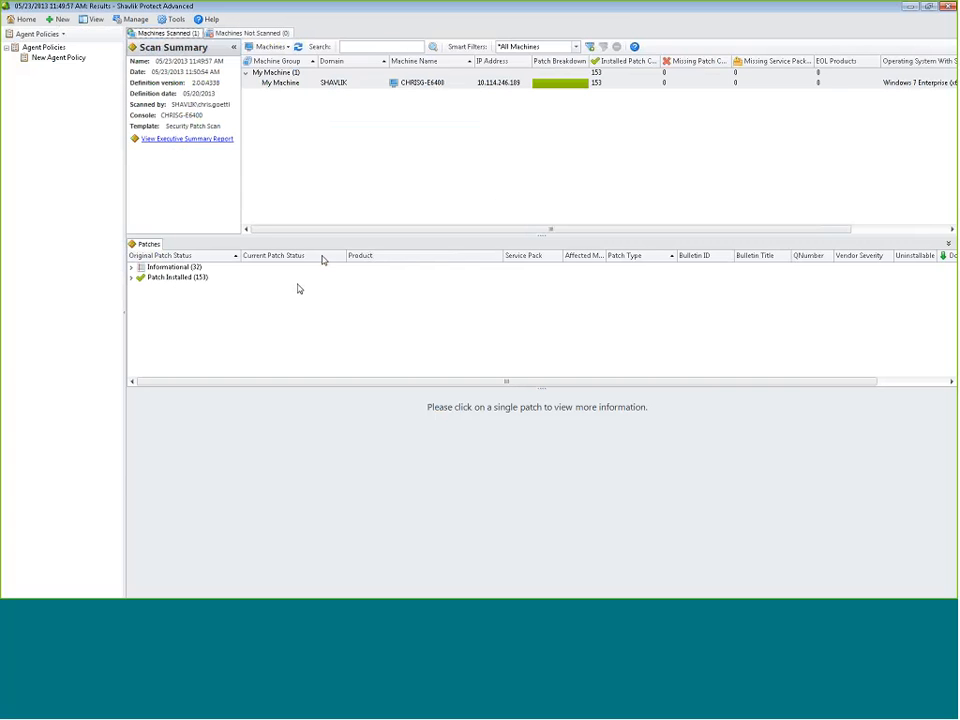
drag(125, 271, 46, 275)
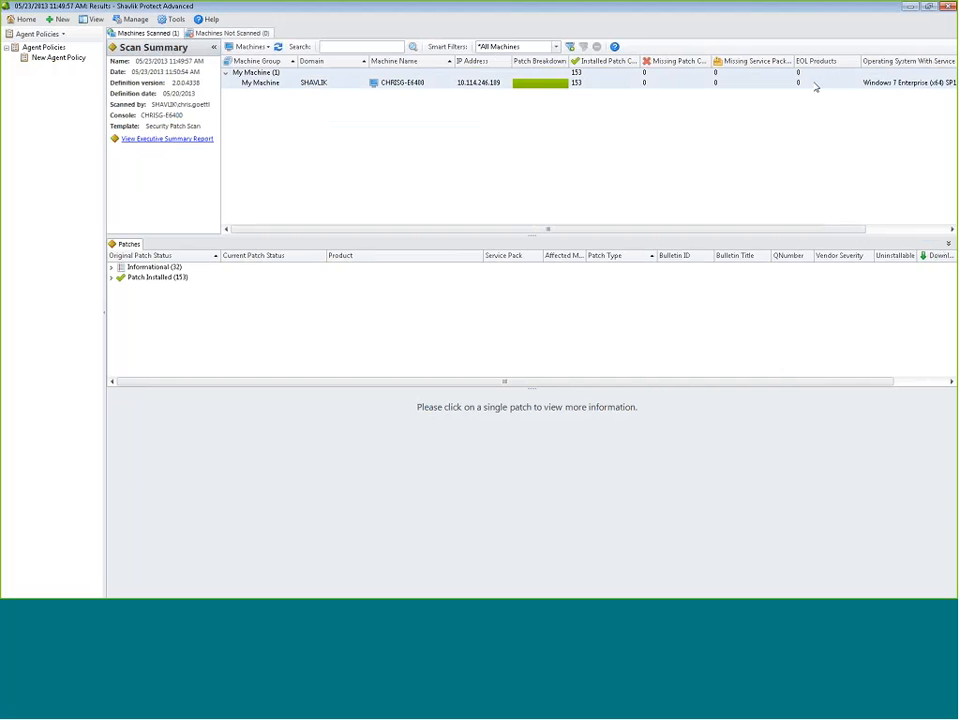
Expand Informational (32) and view details for Windows Defender and 7-Zip 9
click(111, 267)
click(436, 289)
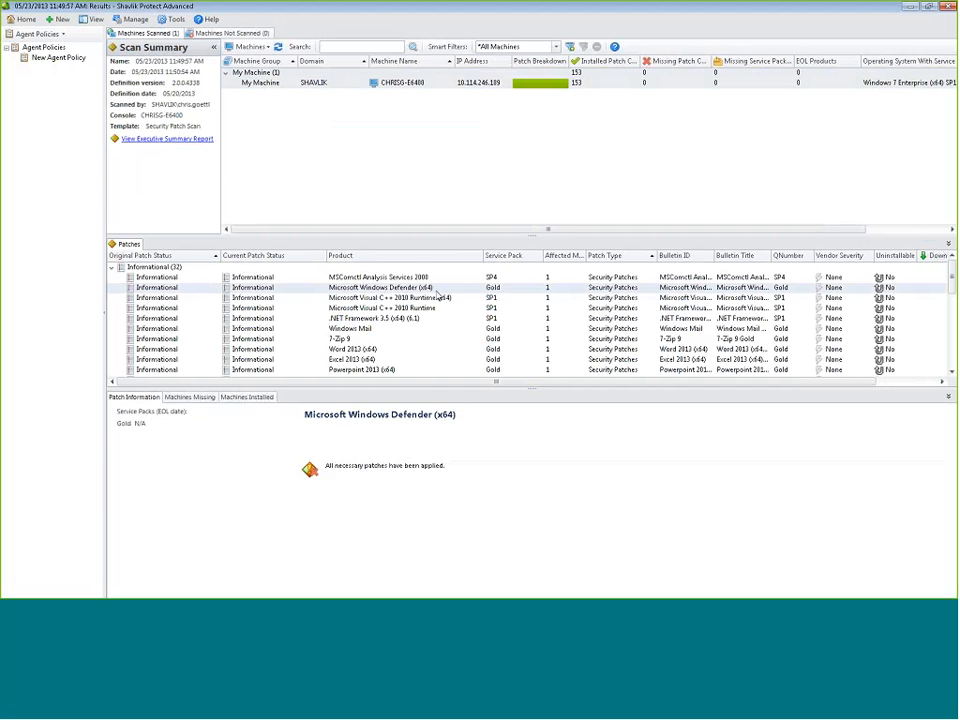
click(409, 340)
scroll(409, 345, down, 5)
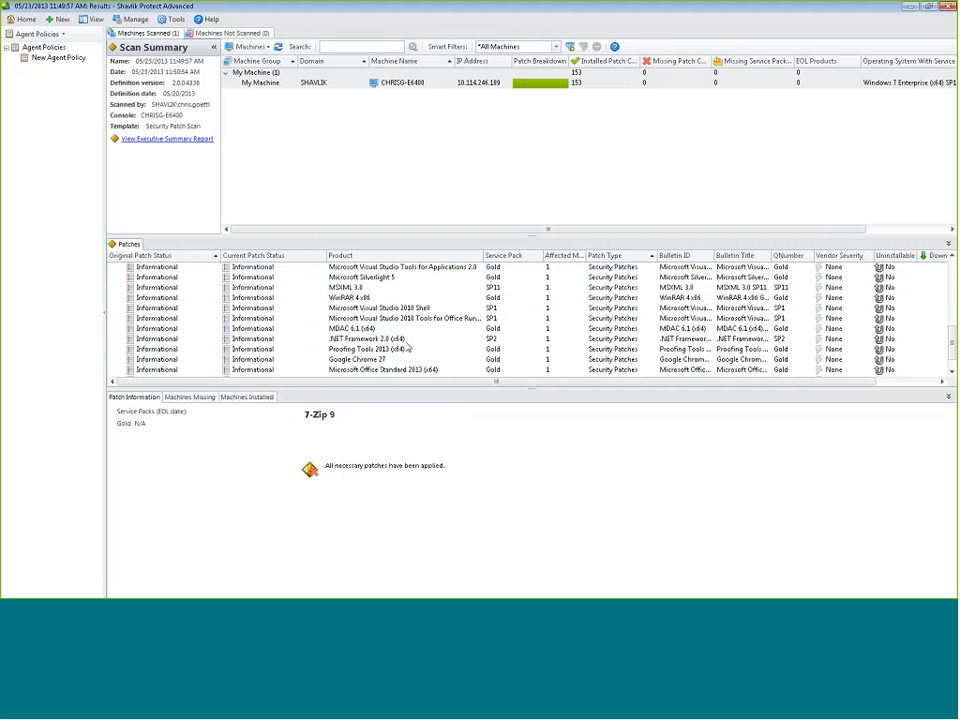
scroll(409, 346, down, 2)
drag(389, 381, 499, 397)
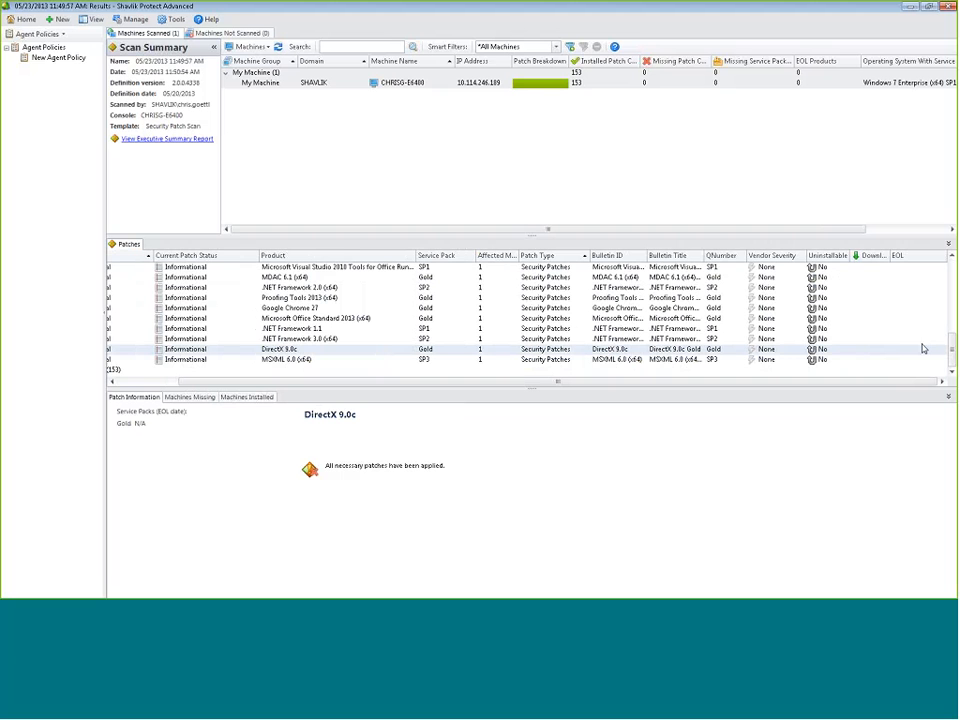
Expand Patch Installed (153) and view ActiveX Kill Bits and Skype 6.3.0.107 patch details
click(114, 371)
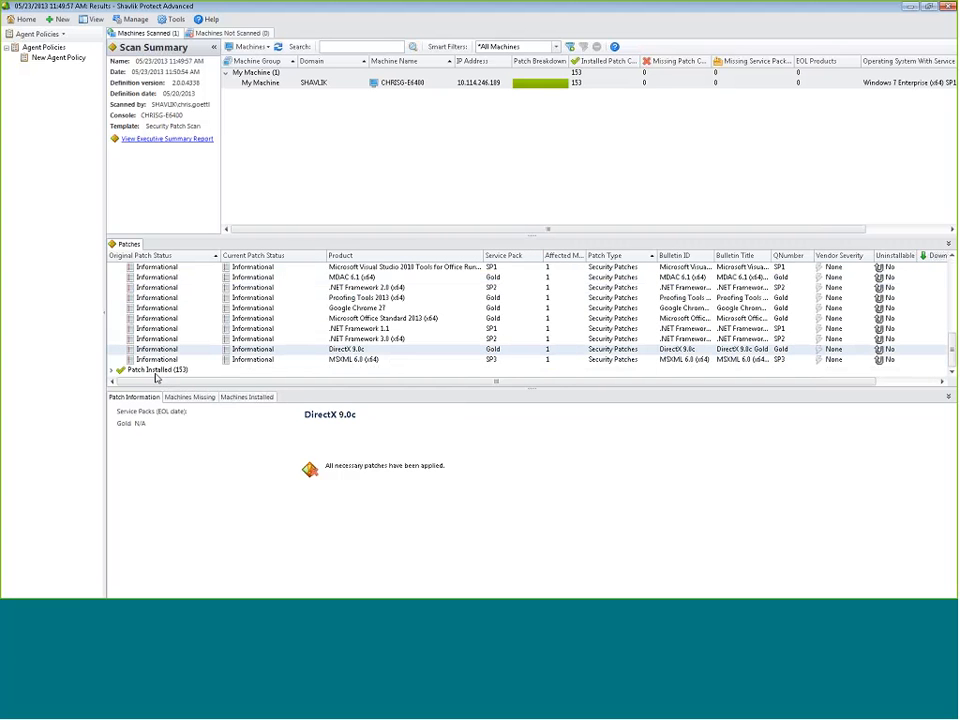
click(114, 371)
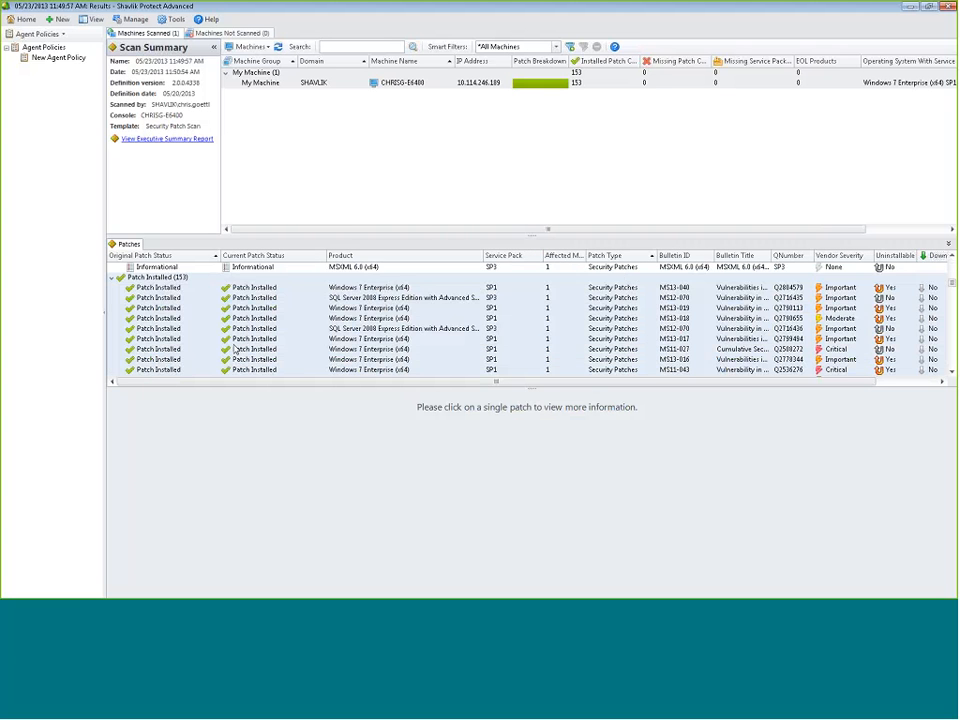
scroll(400, 320, down, 3)
click(686, 318)
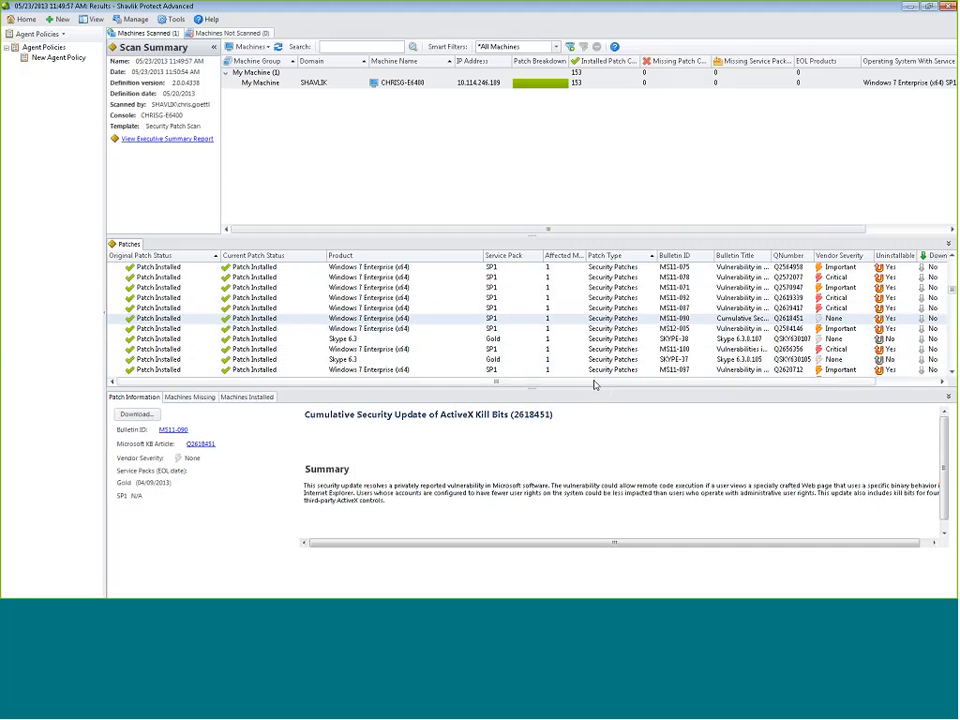
scroll(458, 334, down, 1)
click(363, 311)
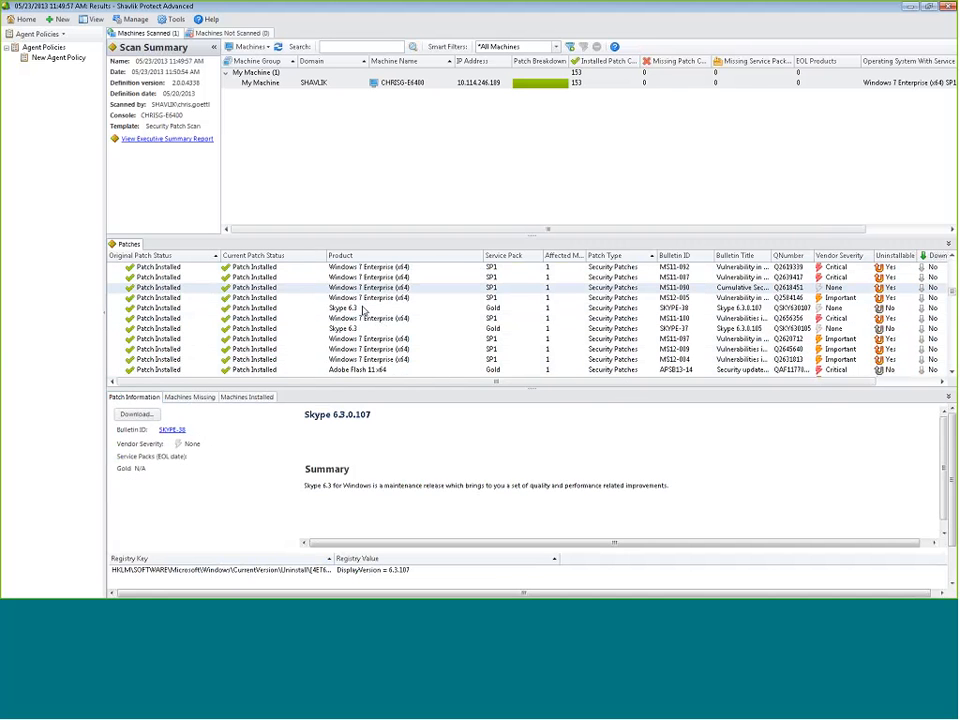
scroll(810, 400, right, 1)
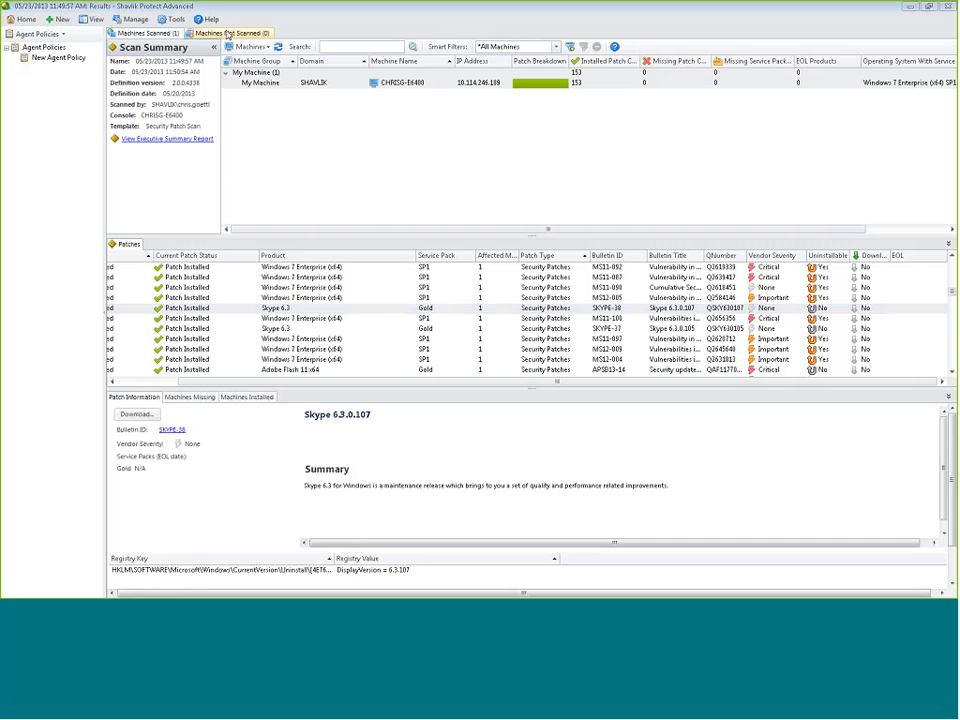
click(175, 19)
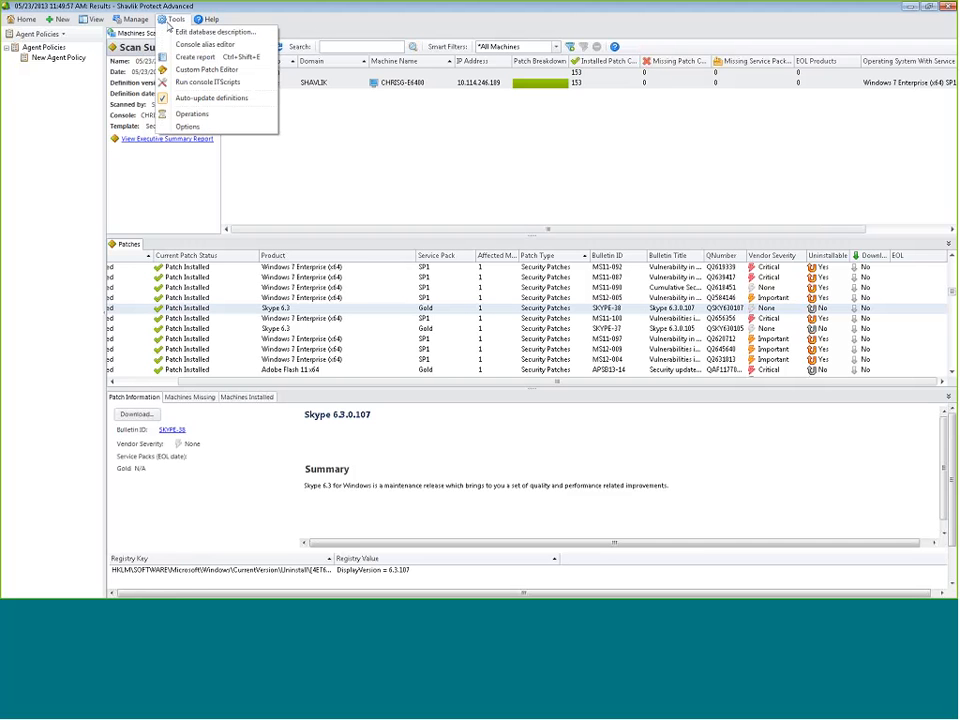
click(190, 114)
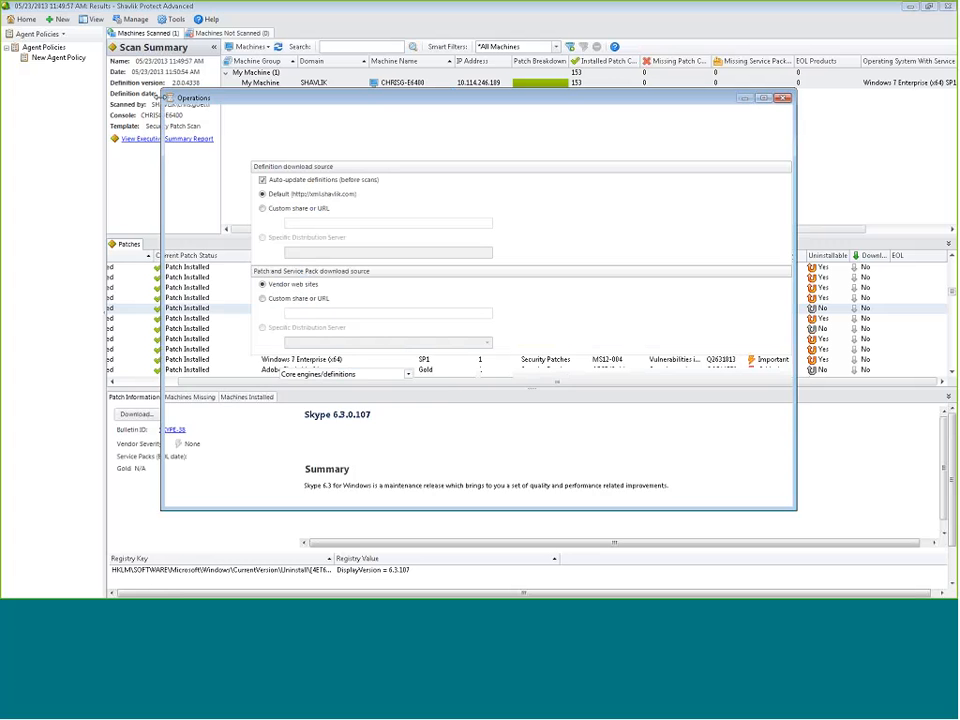
Enable weekly maintenance Sundays at 11:00 PM, keeping 100 Patch results and deleting those over 30 days
click(209, 201)
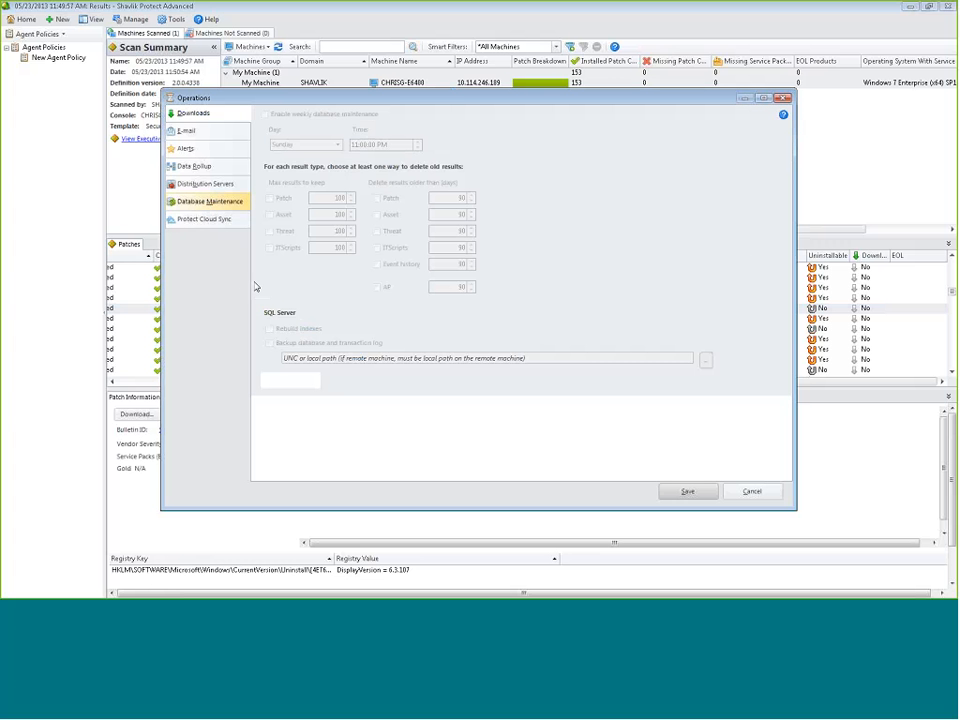
click(264, 114)
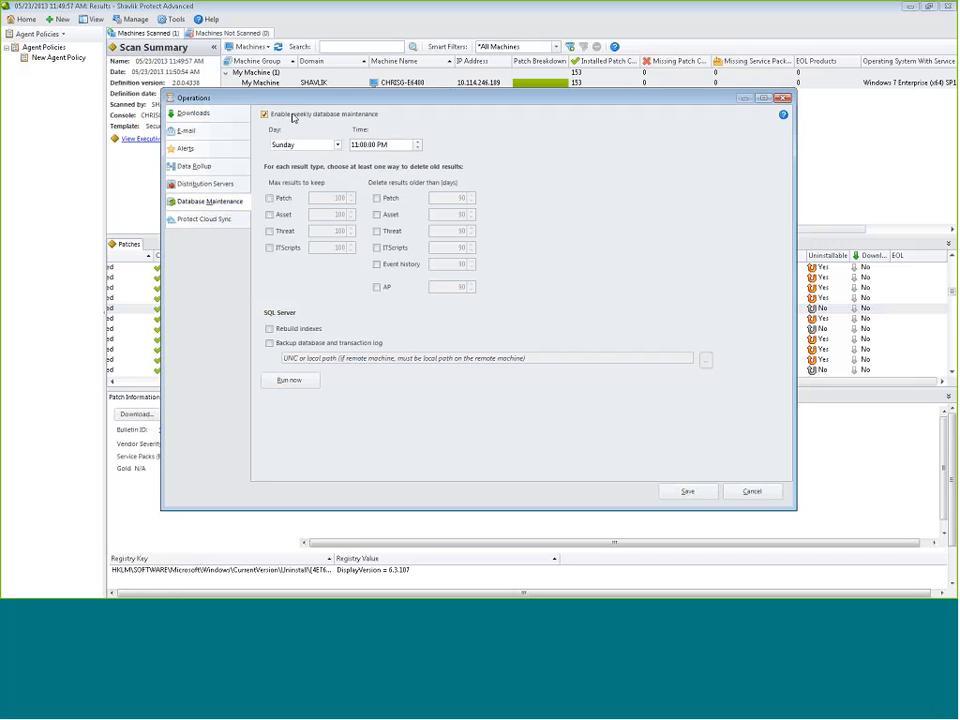
click(337, 144)
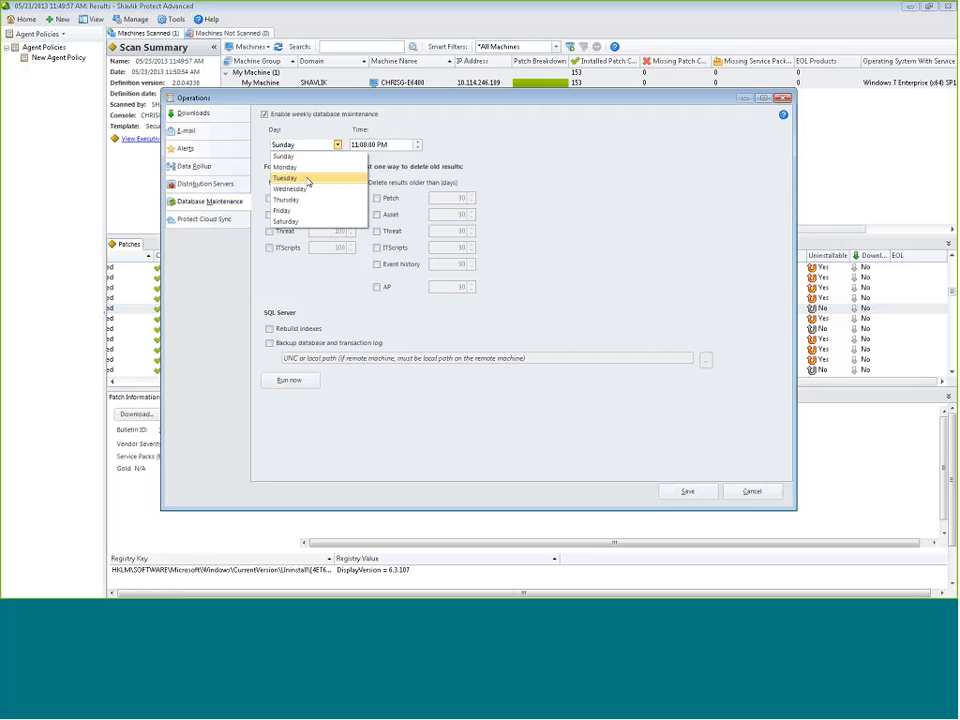
click(524, 153)
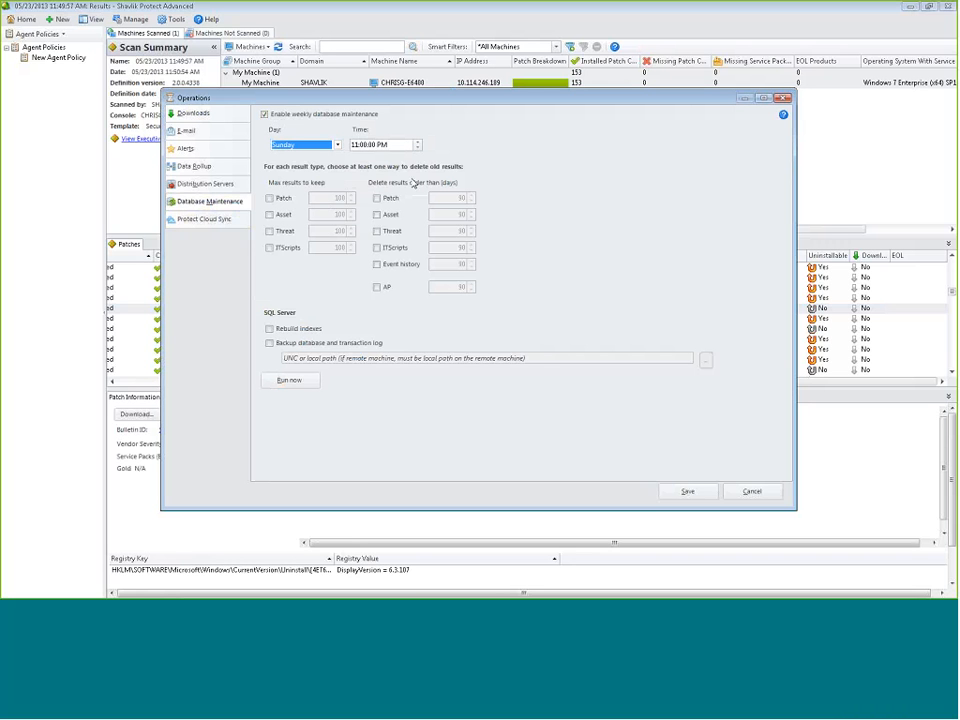
click(270, 199)
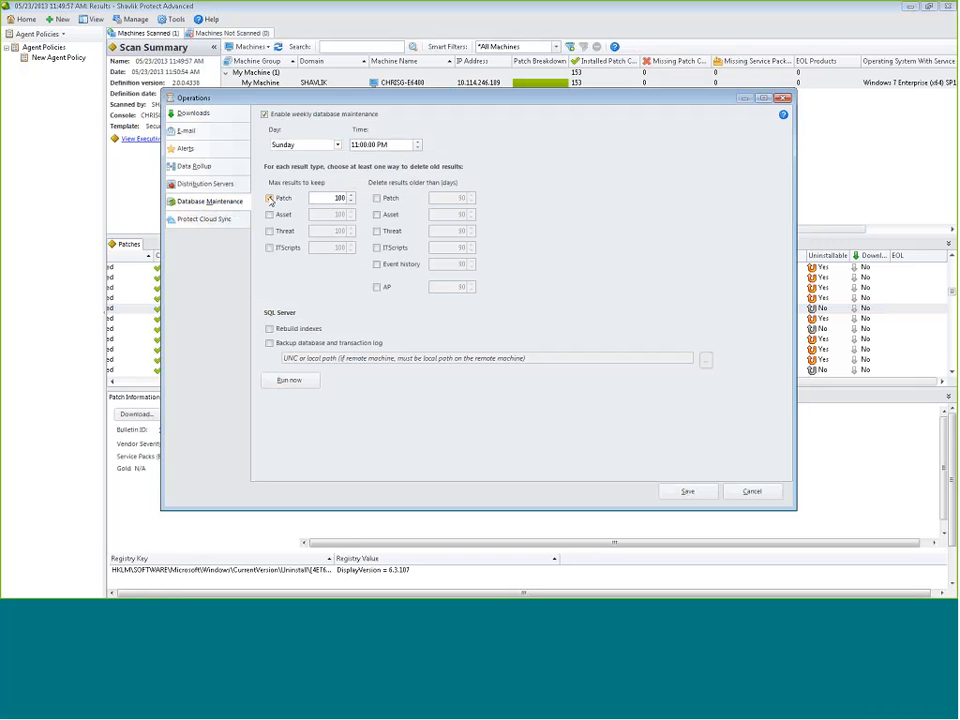
click(377, 198)
Enable both Asset result limits with a maximum of 10, re-entering 100 for Patch
click(270, 214)
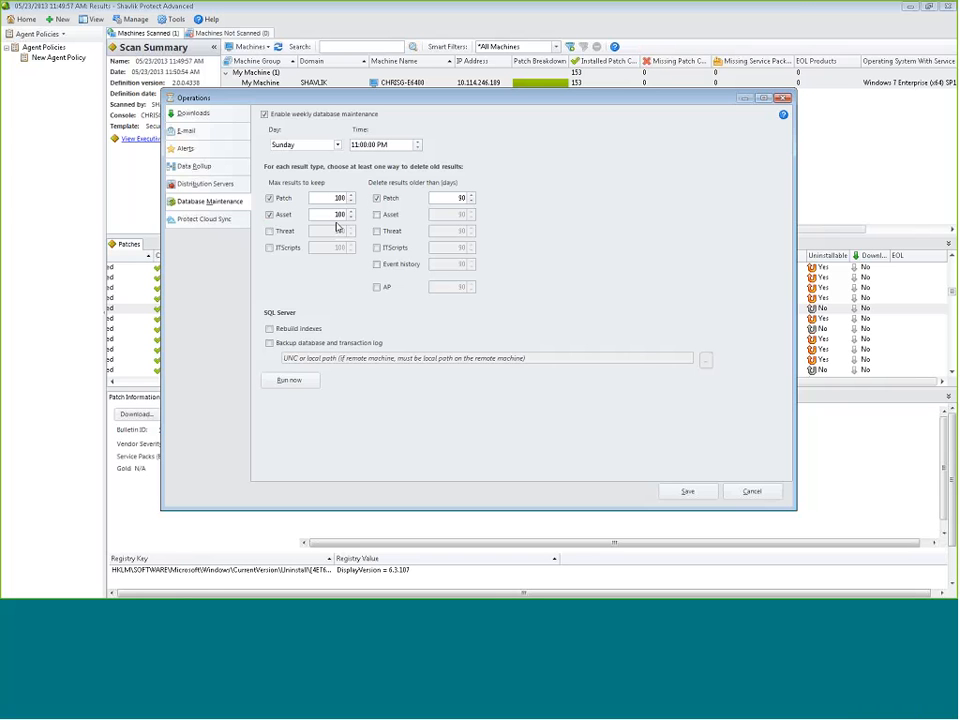
click(388, 215)
drag(325, 224, 368, 224)
text(10)
drag(322, 199, 351, 199)
text(1)
text(00)
Uncap Patch results, expire them after 365 days, and enable index rebuild and database backup
click(269, 198)
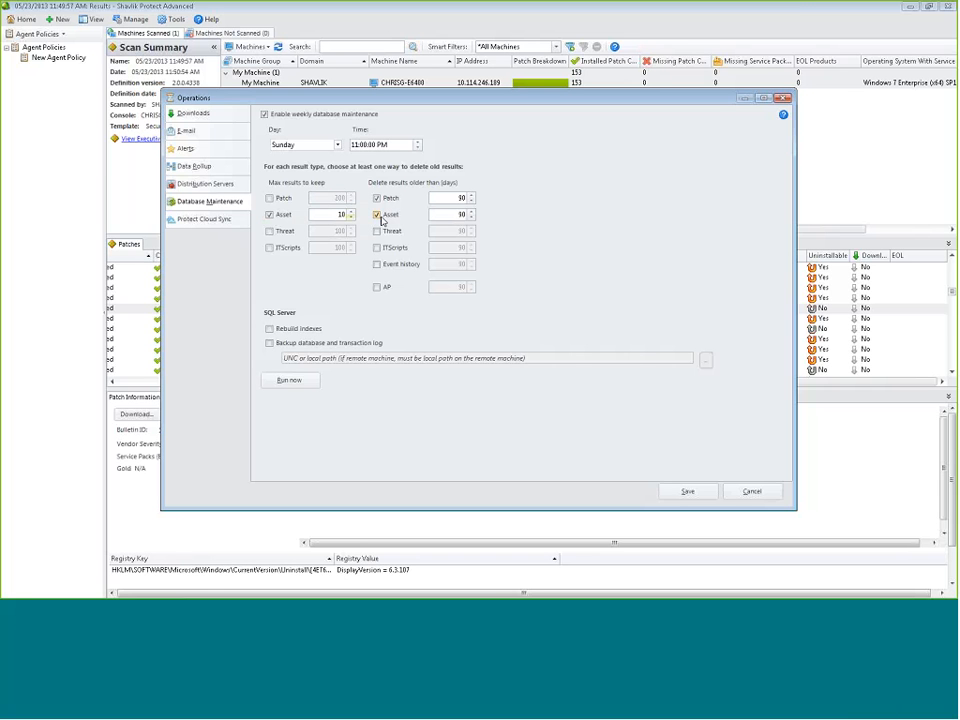
double_click(455, 198)
text(365)
click(269, 328)
click(270, 344)
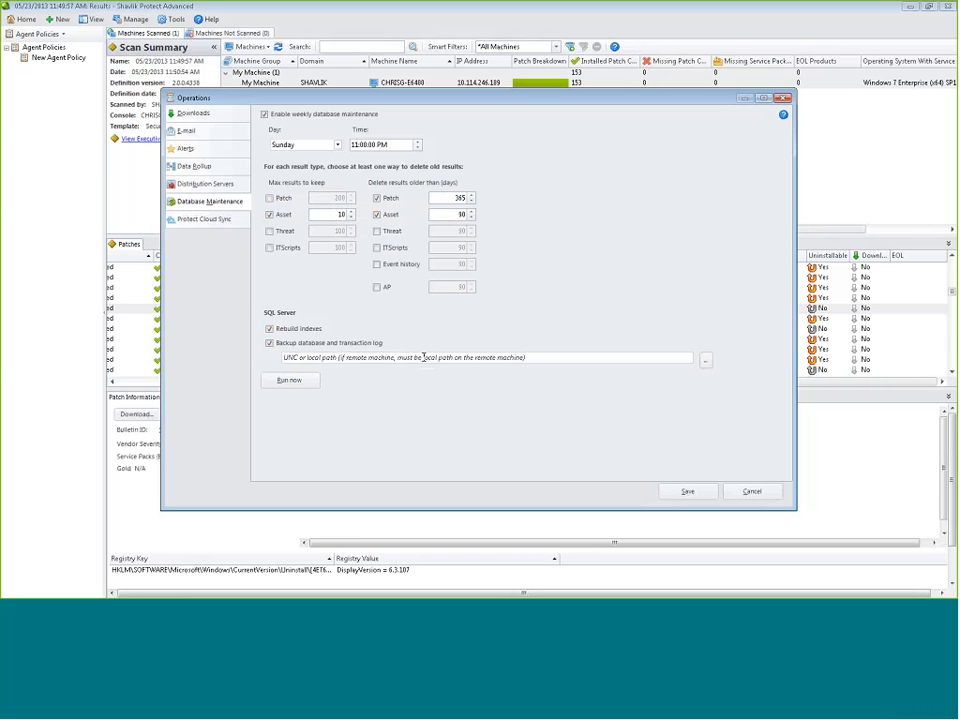
Turn off database backup, keep patch results 90 days with a 100-result cap, and enable asset age deletion
click(271, 344)
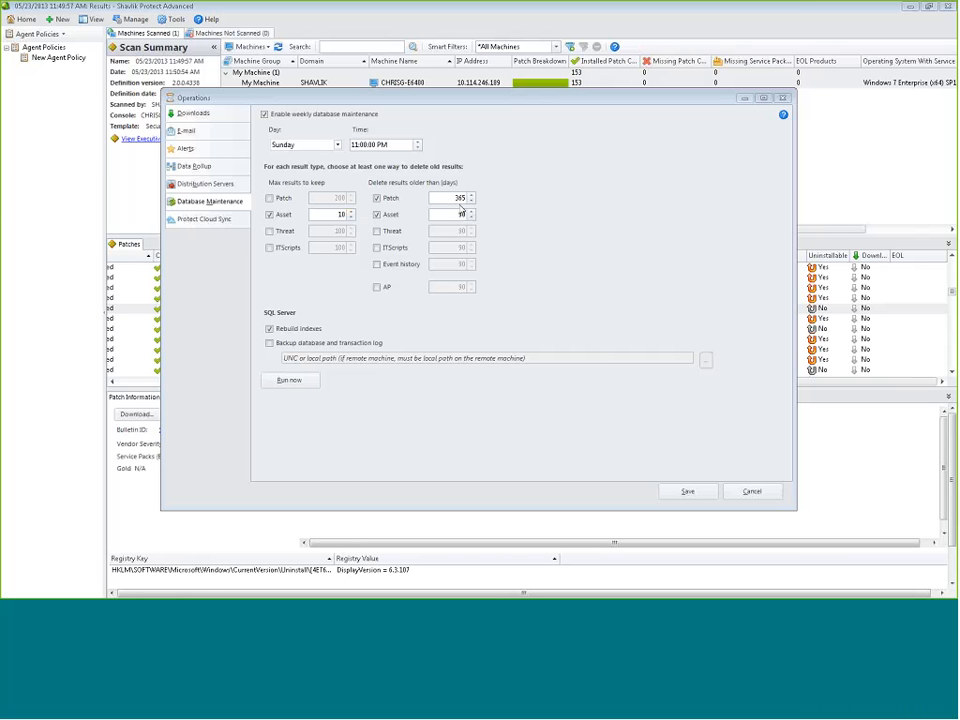
drag(452, 196, 493, 202)
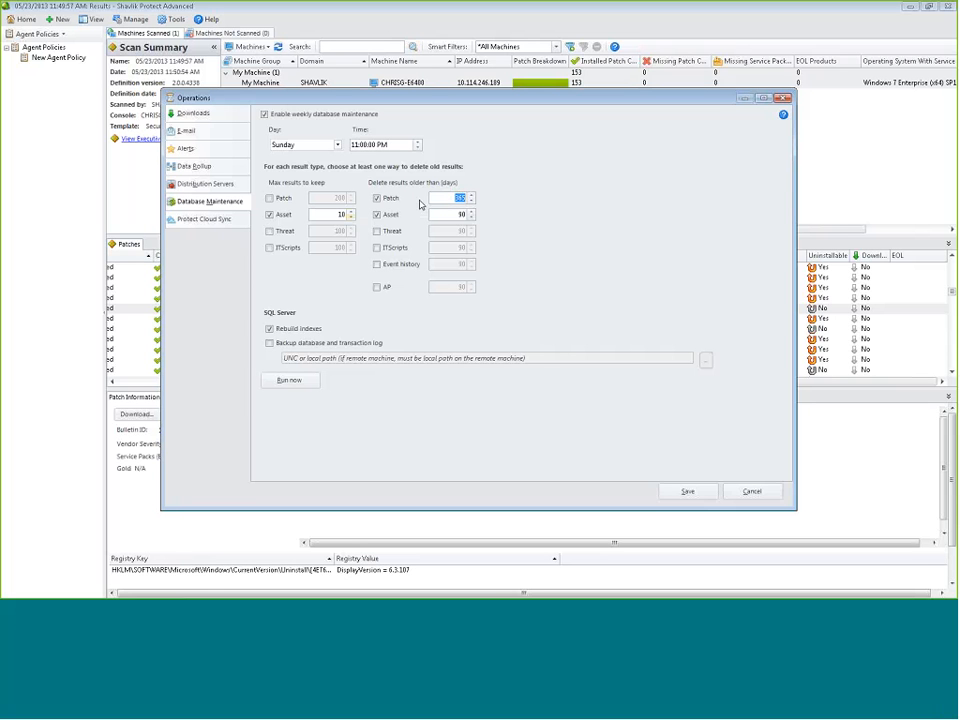
text(90)
click(269, 198)
double_click(330, 198)
text(100)
click(377, 214)
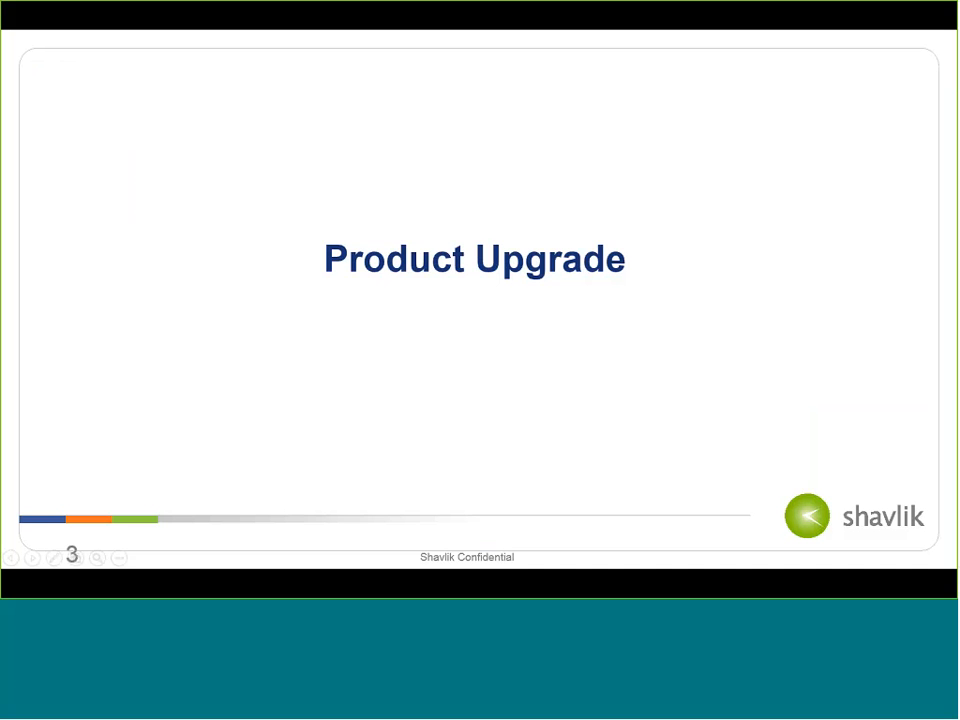
Advance the slideshow past the Q&A slide to the Resources and Webinars slide
click(485, 232)
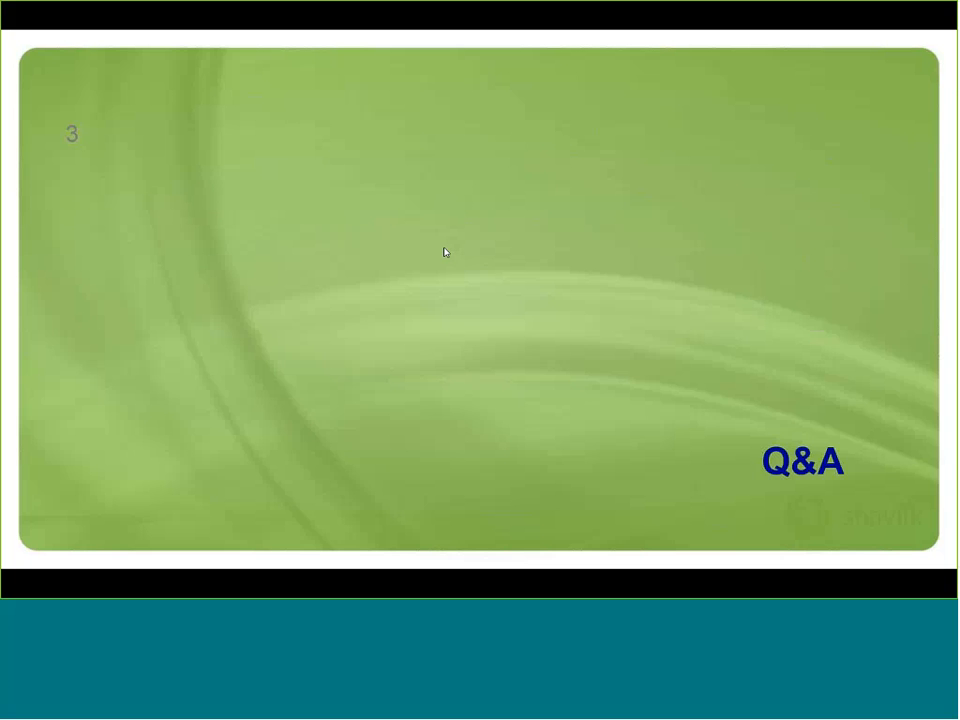
click(480, 273)
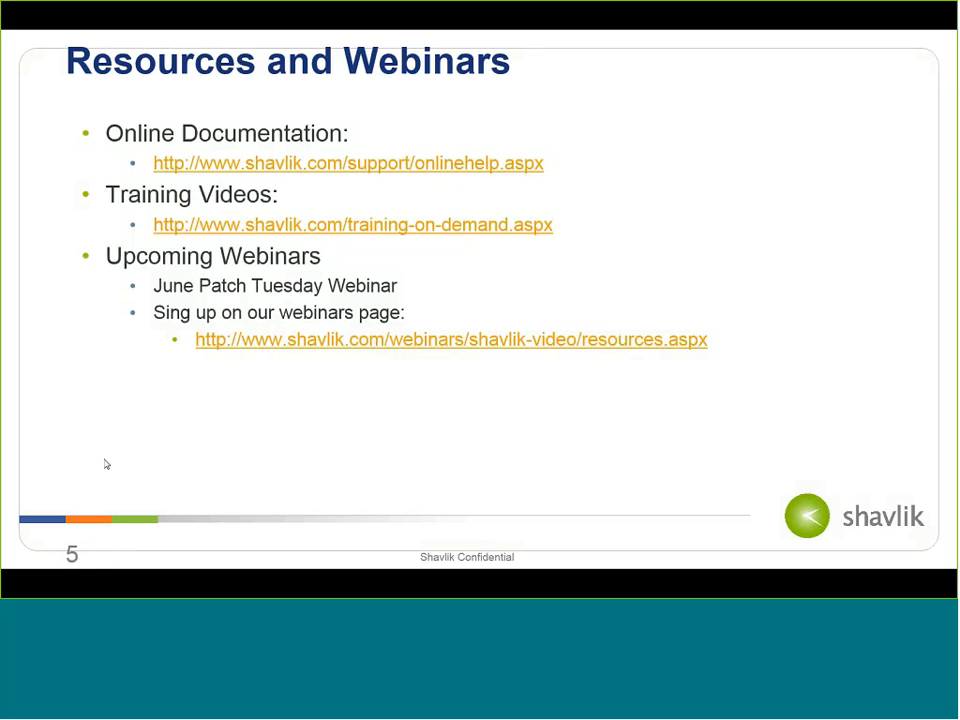
key(alt+Tab)
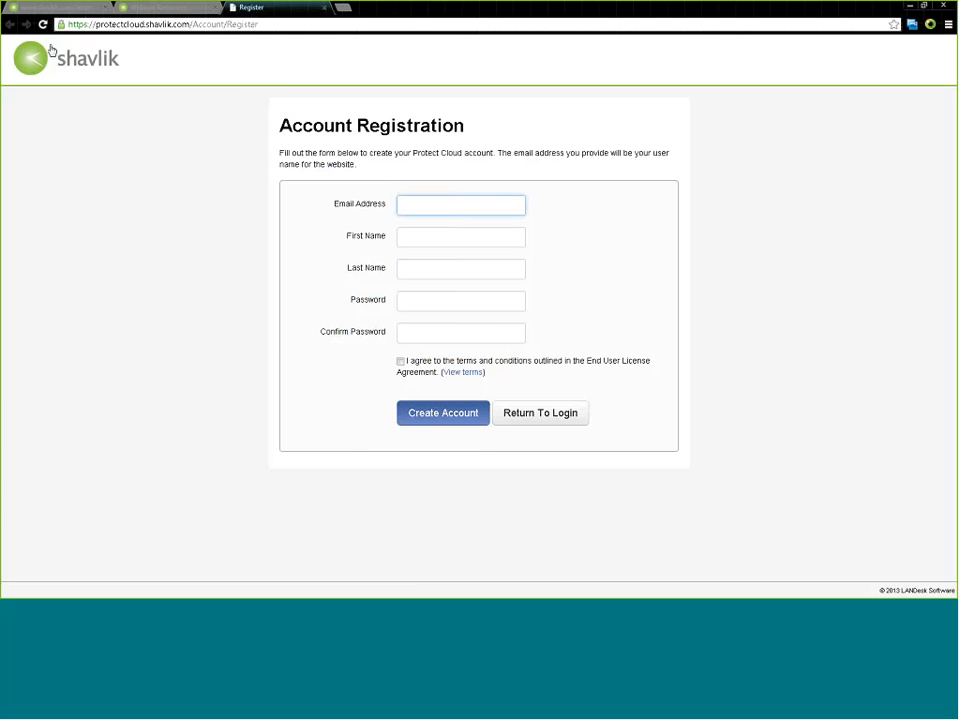
Look over the Protect 9.0 user guide and Webinar Resources tabs, then reach On Demand Training Videos from the Shavlik homepage
click(64, 7)
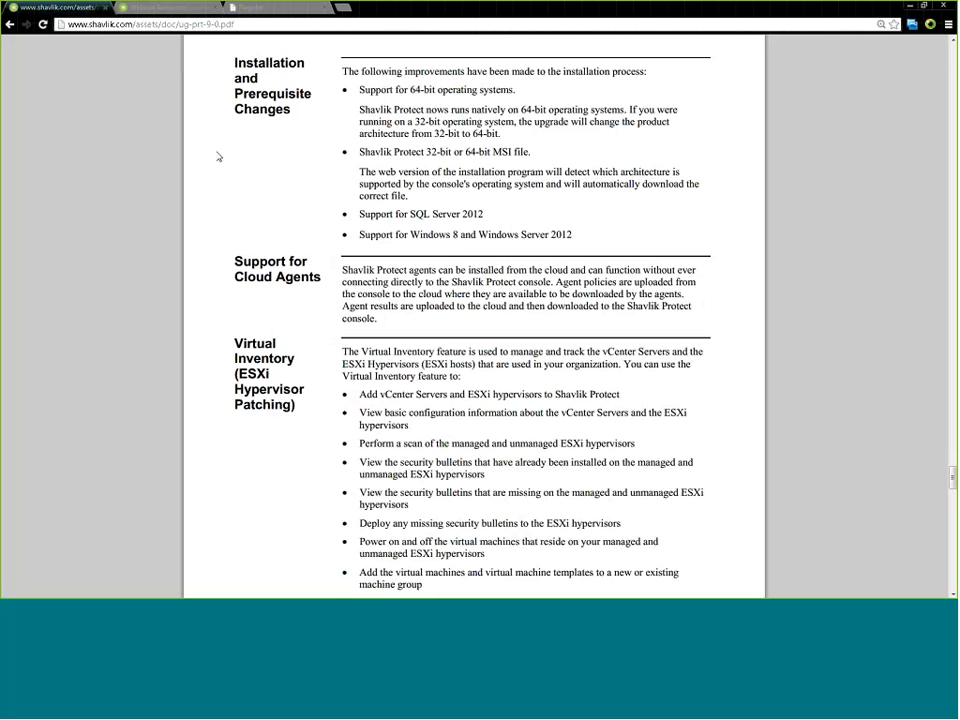
click(121, 9)
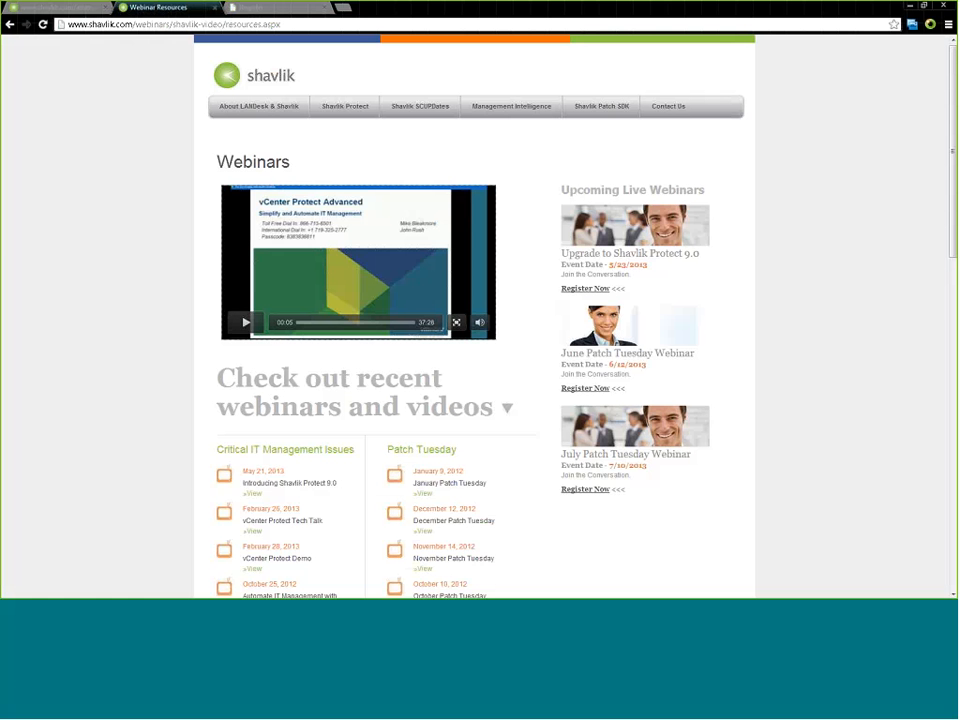
click(229, 86)
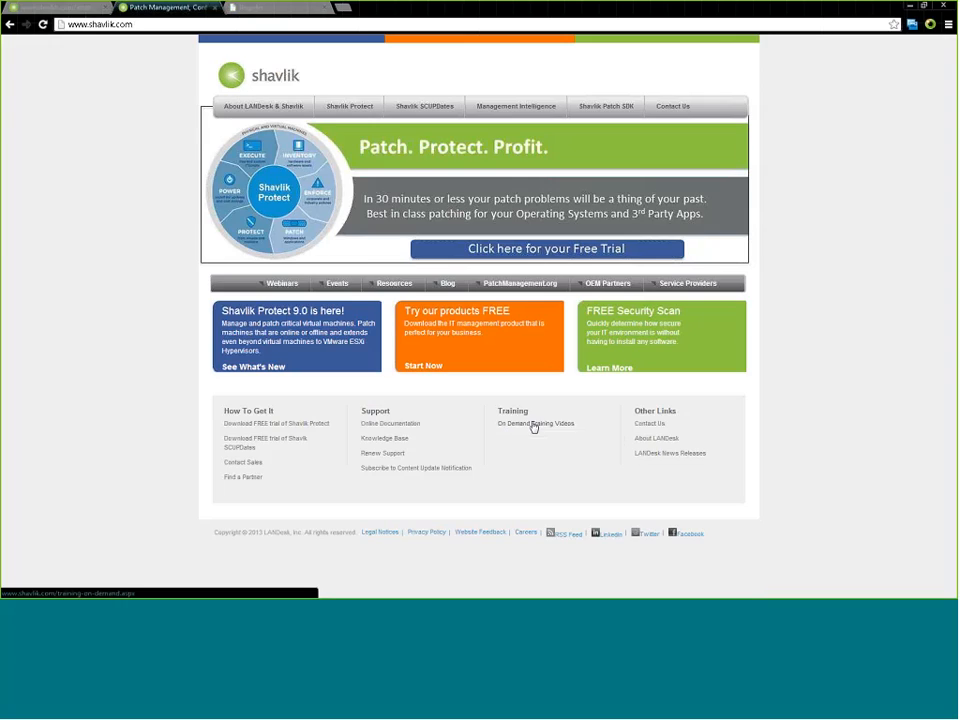
click(531, 424)
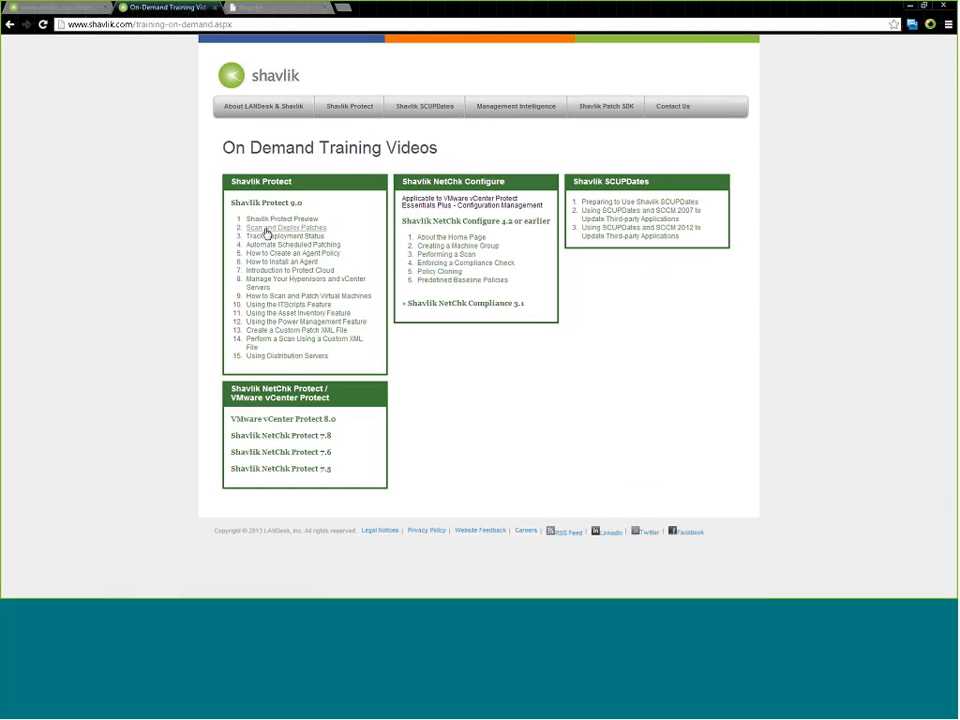